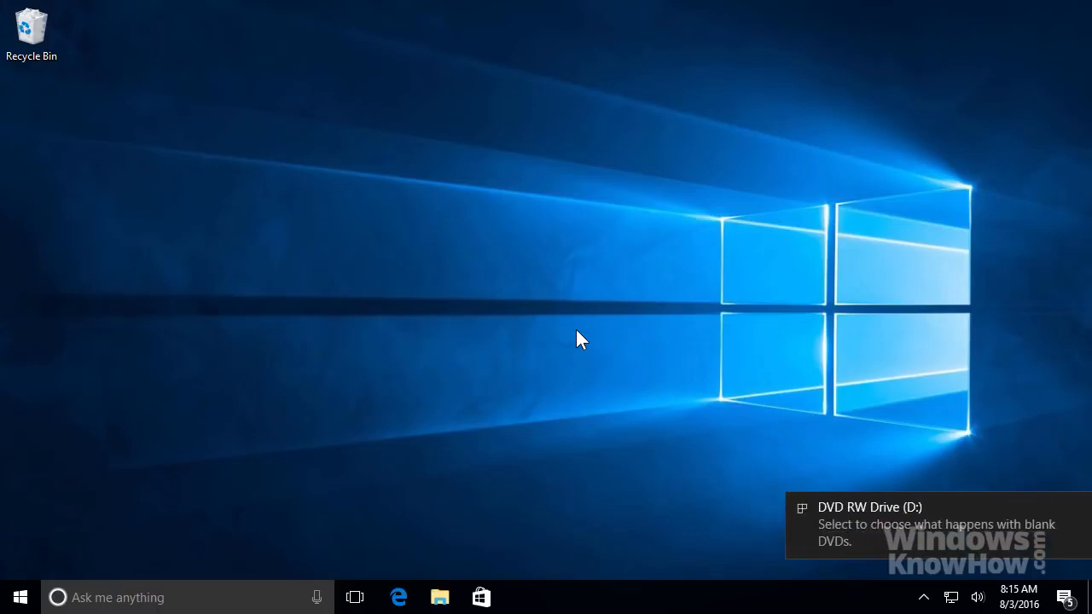
left_click(851, 525)
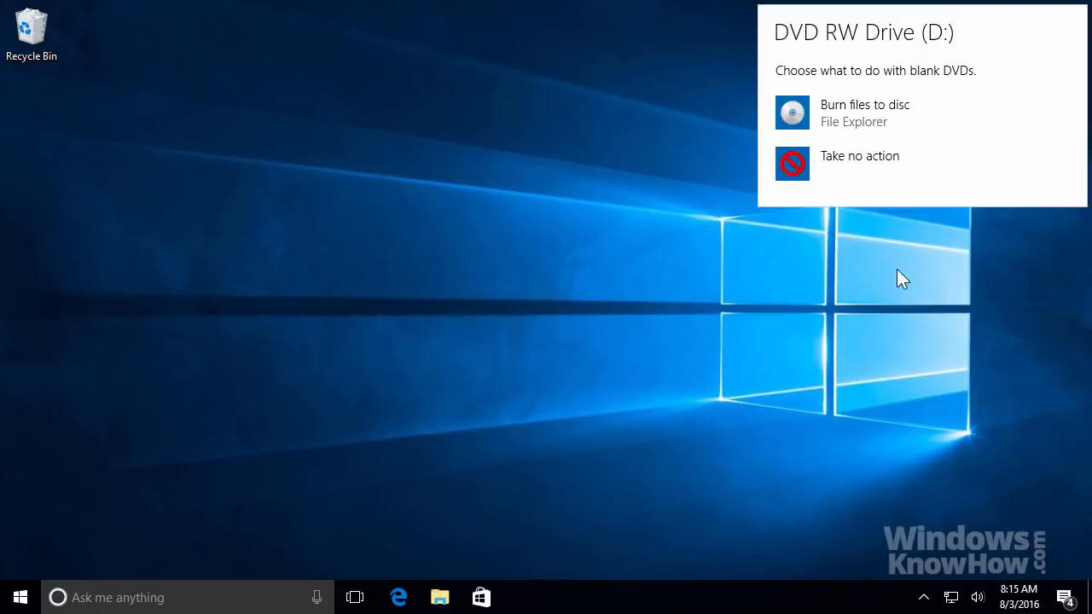
left_click(894, 119)
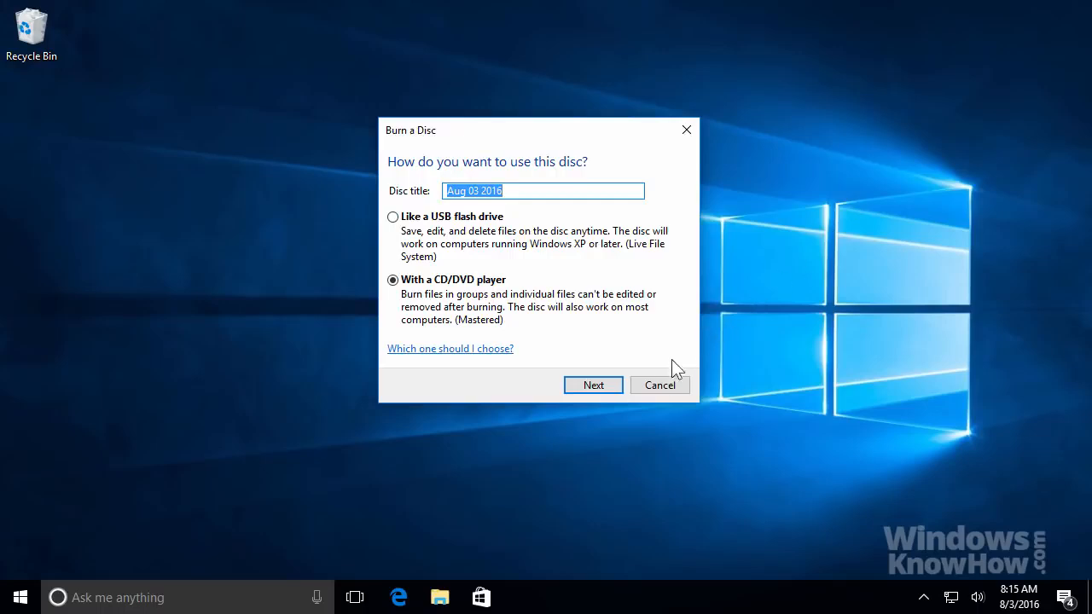
left_click(658, 384)
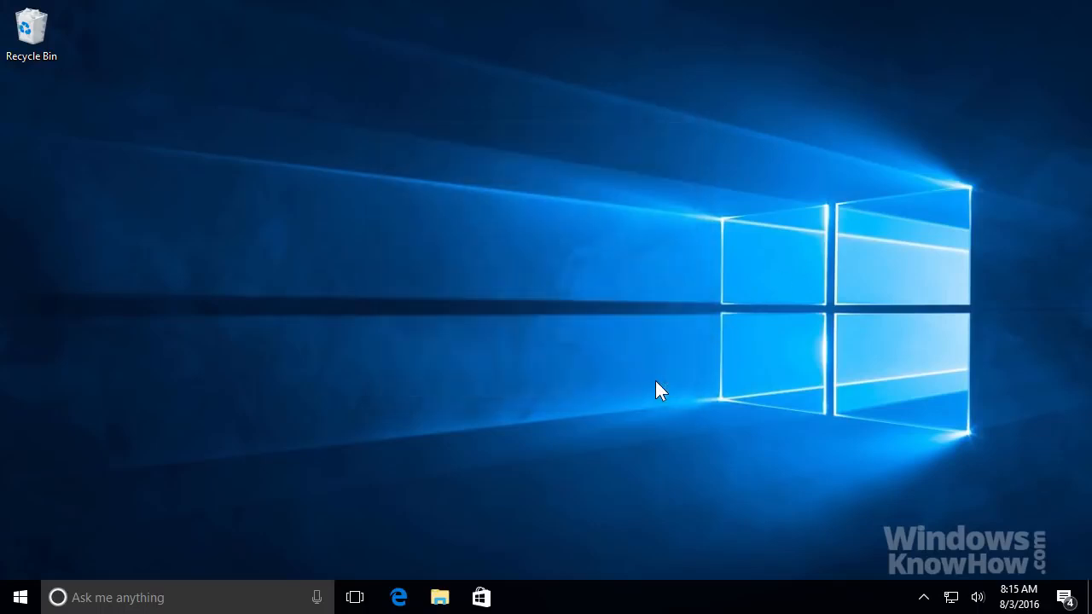
Step: Open DVD RW Drive (D:) in File Explorer and format the blank disc with the title Work Files, used like a USB flash drive
left_click(435, 593)
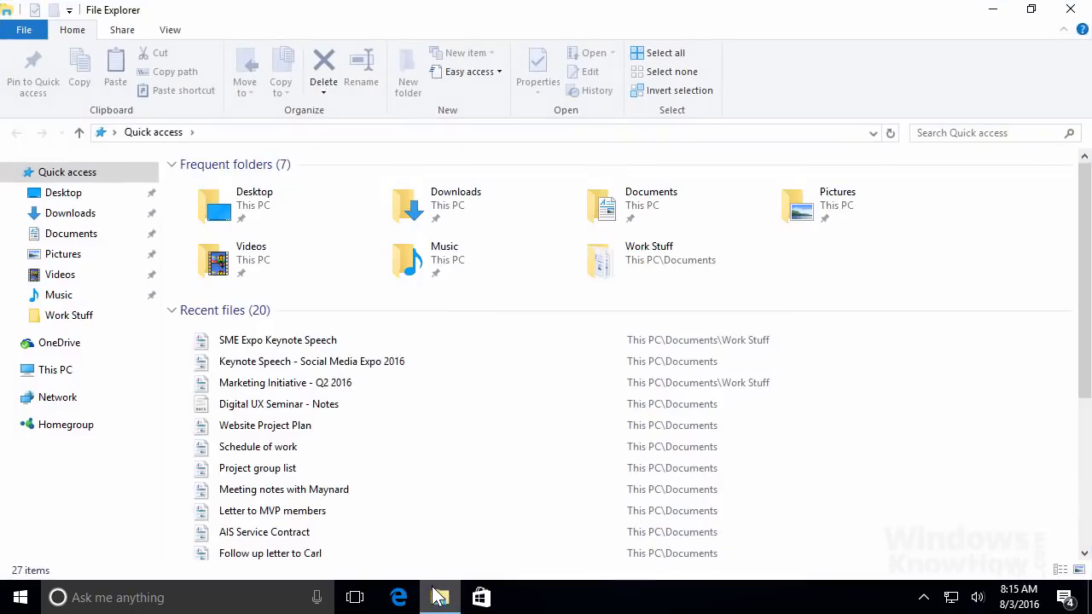
left_click(62, 373)
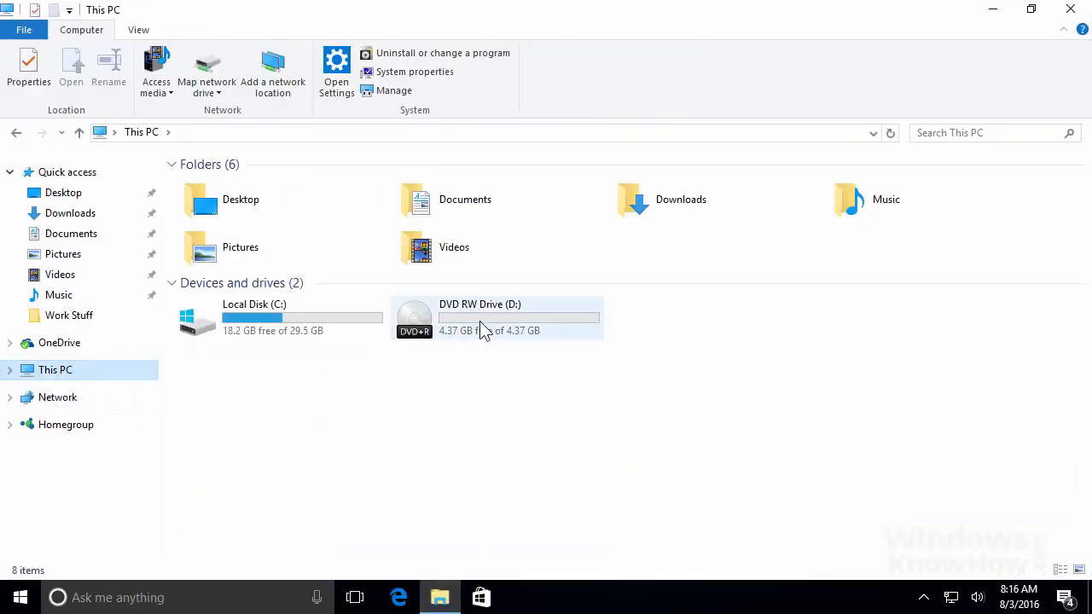
double_click(480, 321)
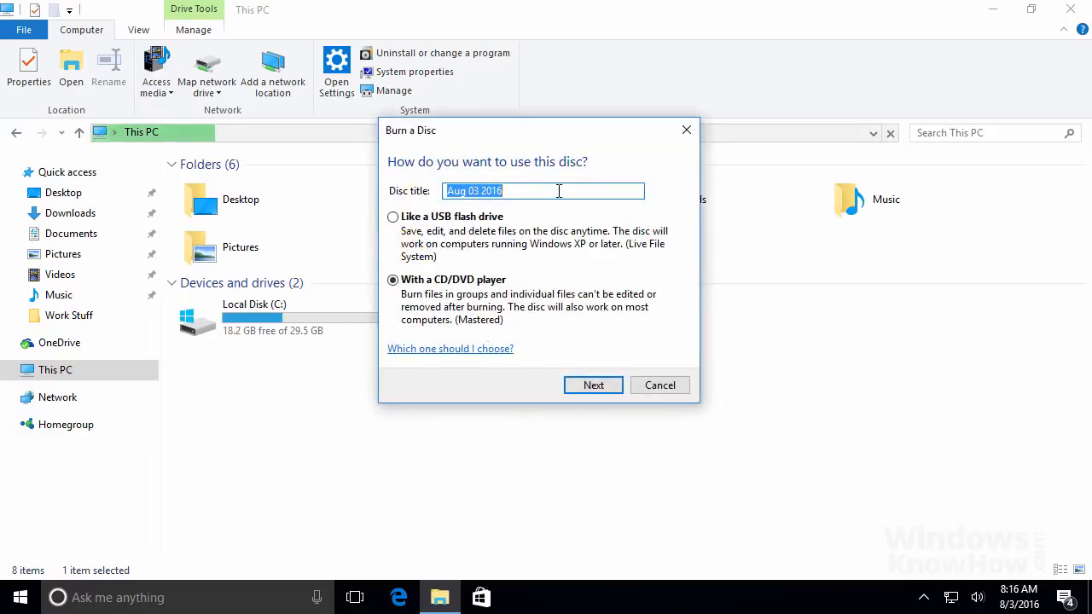
type("Work Files")
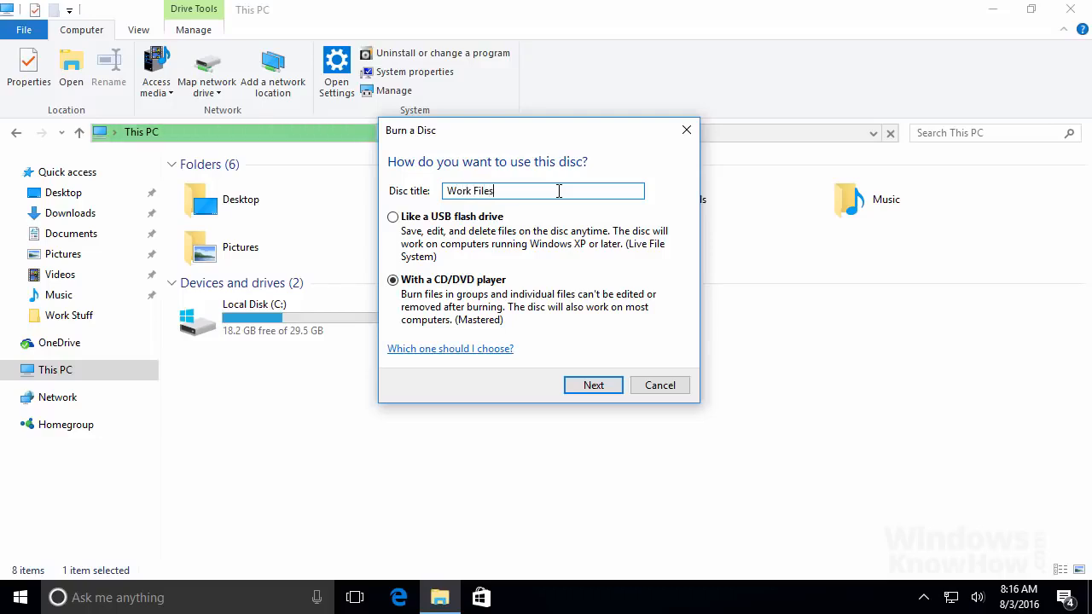
left_click(451, 219)
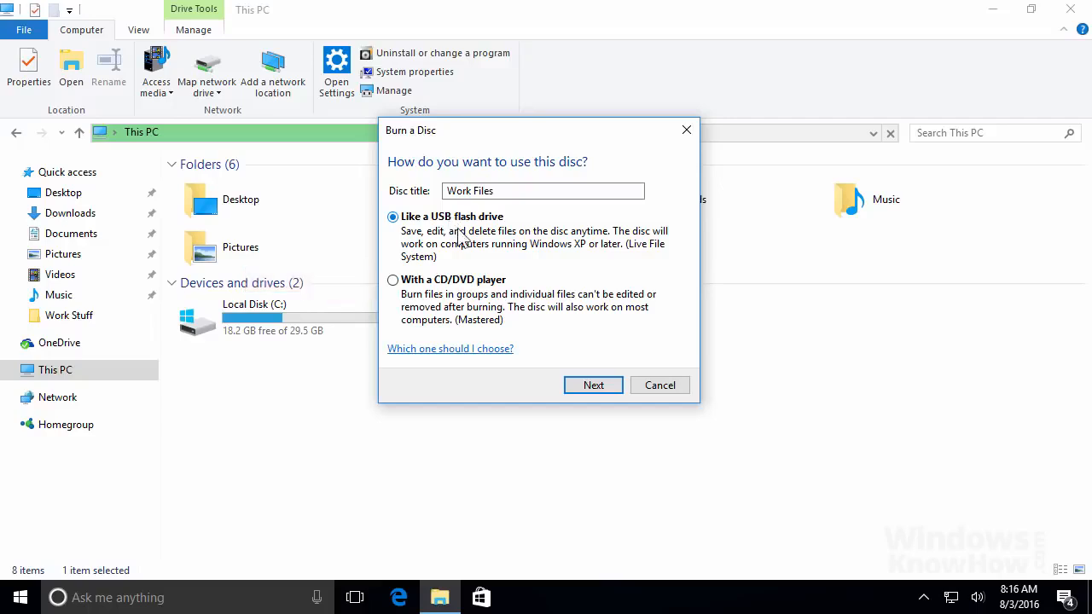
left_click(594, 385)
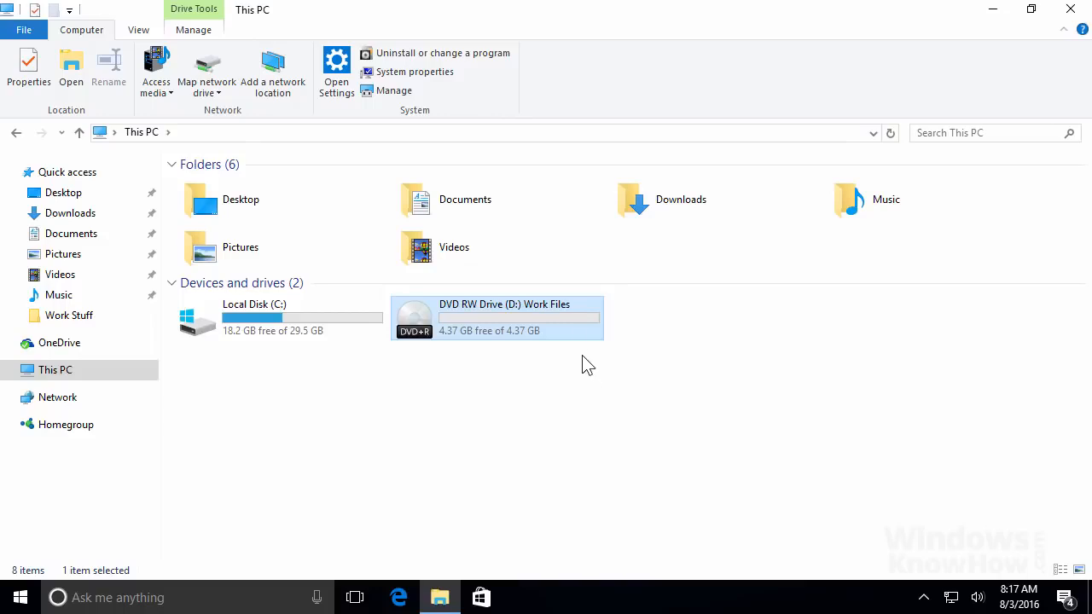
Step: Open the Work Files disc and place a second File Explorer window showing the Documents folder side by side with it
double_click(577, 339)
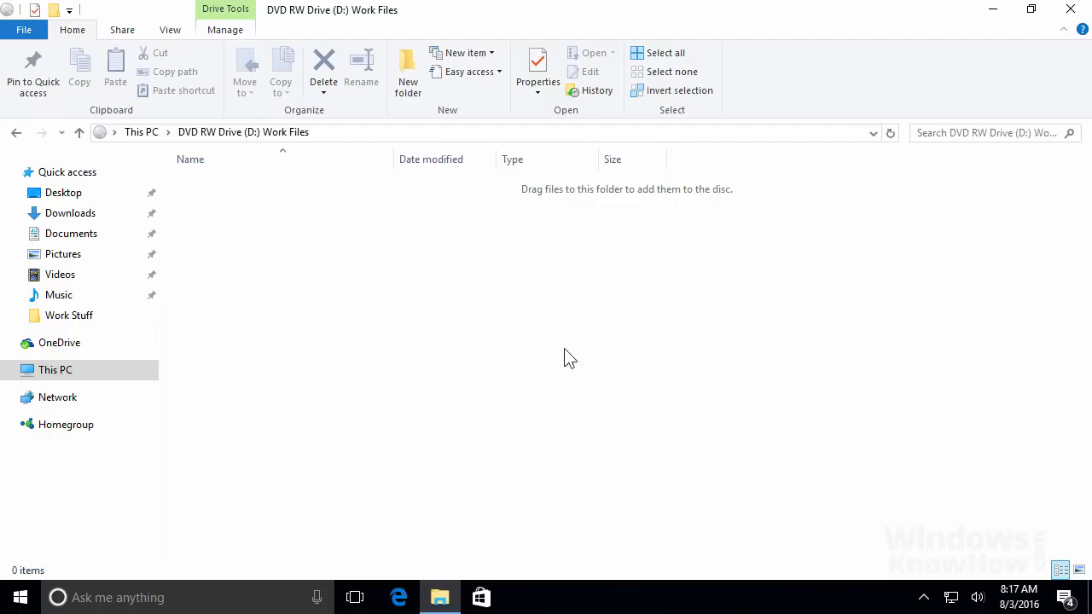
right_click(442, 589)
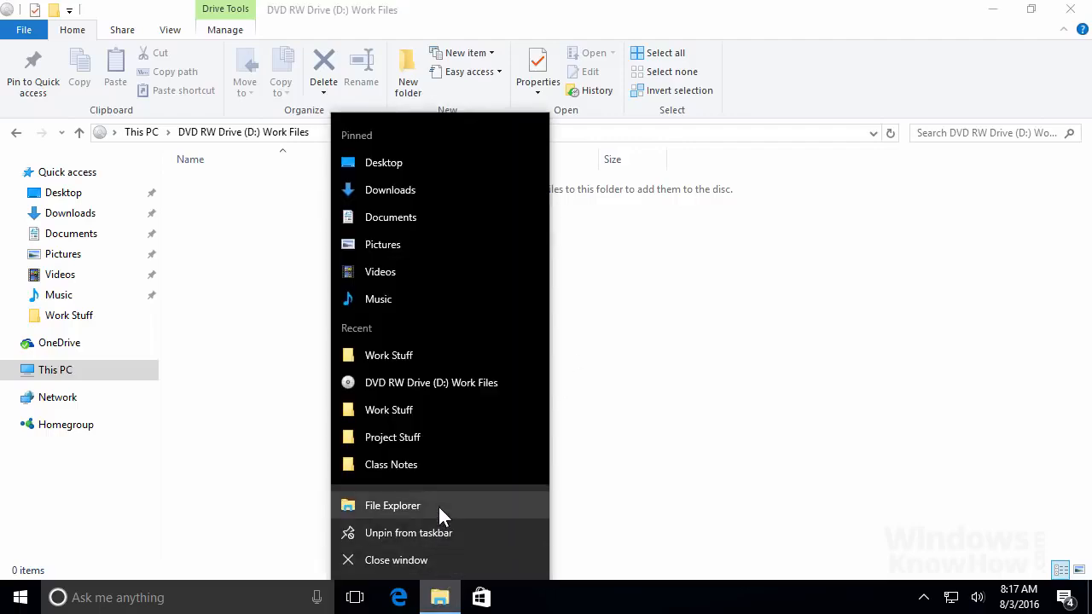
left_click(438, 507)
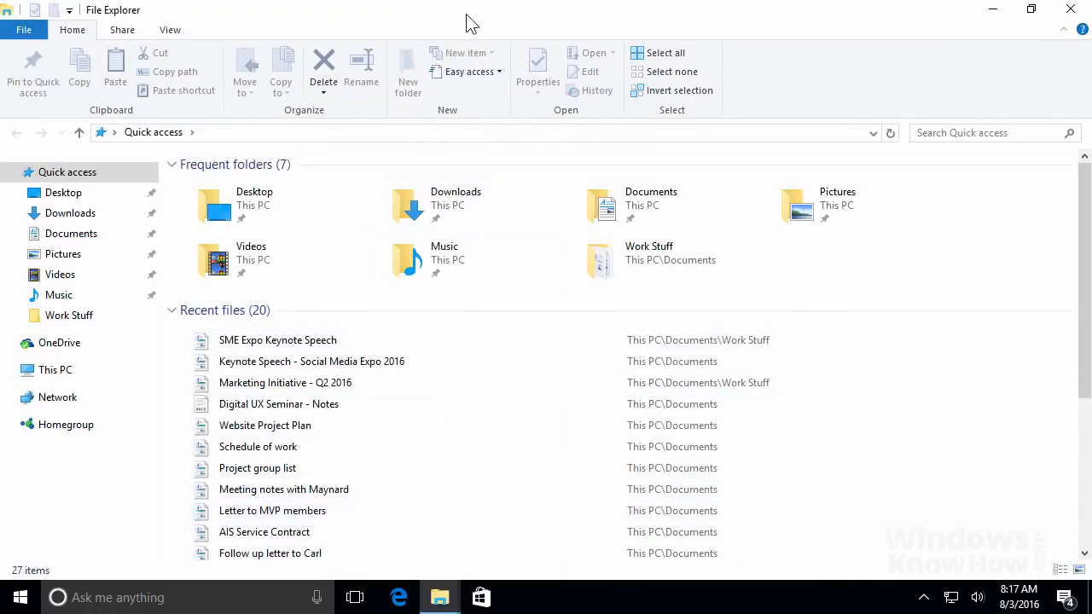
left_click_drag(464, 20, 3, 81)
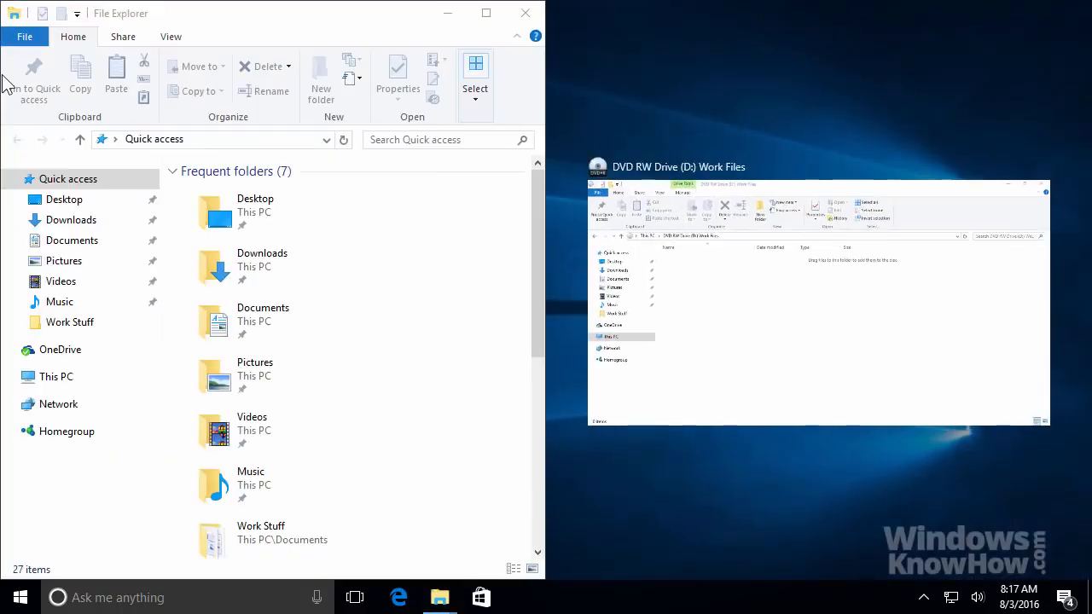
left_click(779, 285)
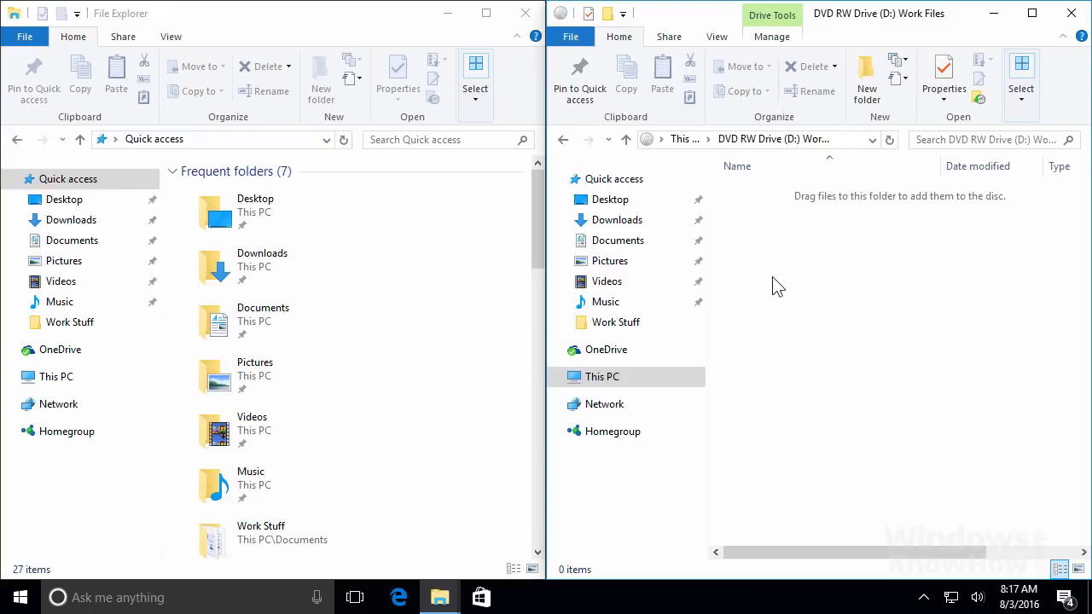
left_click(115, 245)
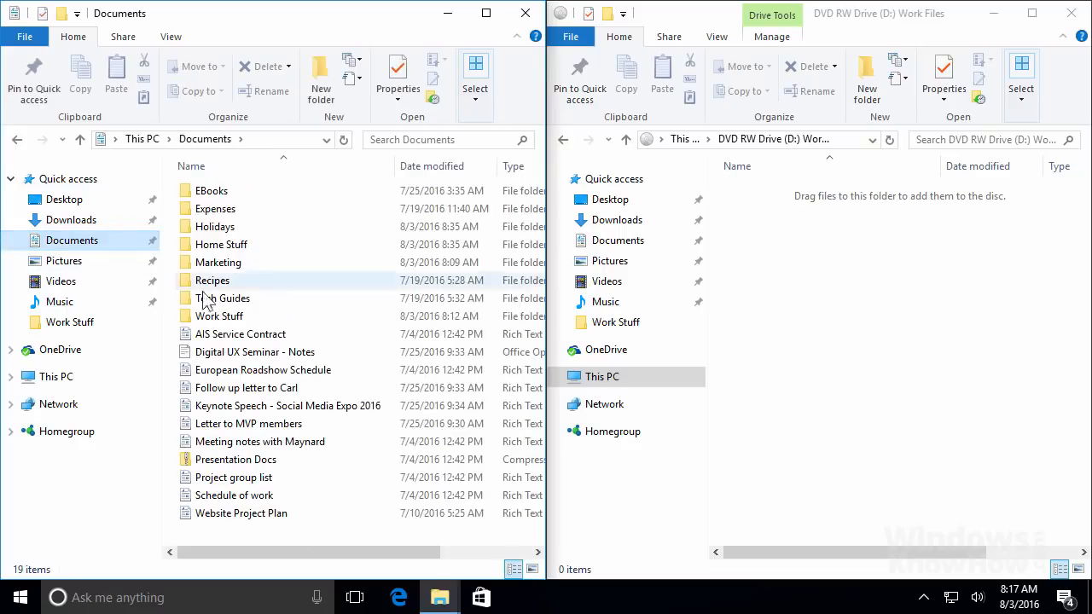
left_click(264, 334)
left_click(268, 407, "ctrl")
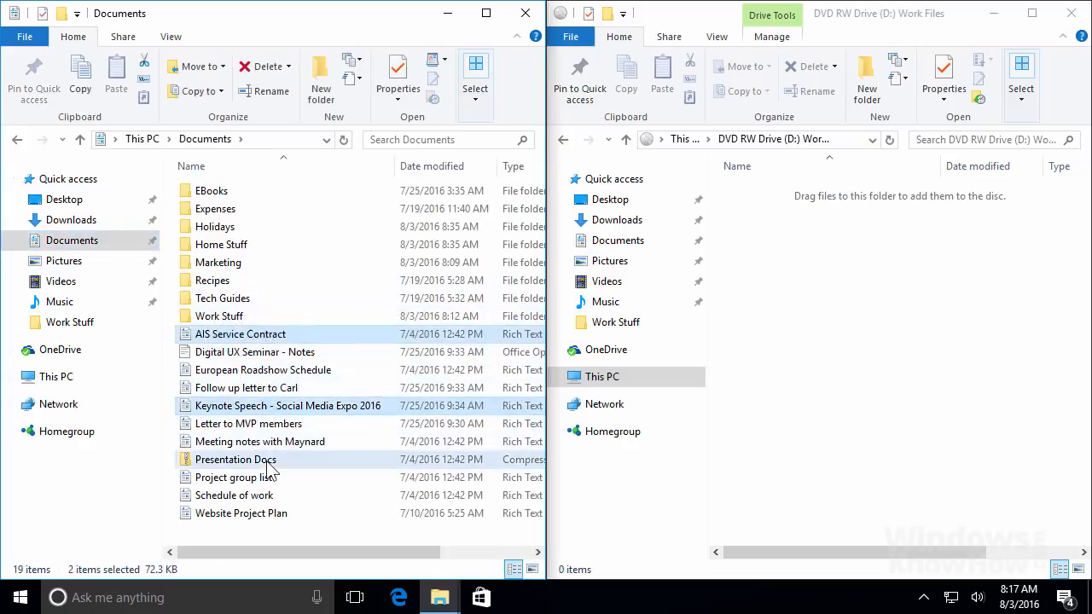
left_click(256, 460, "ctrl")
left_click(256, 496, "ctrl")
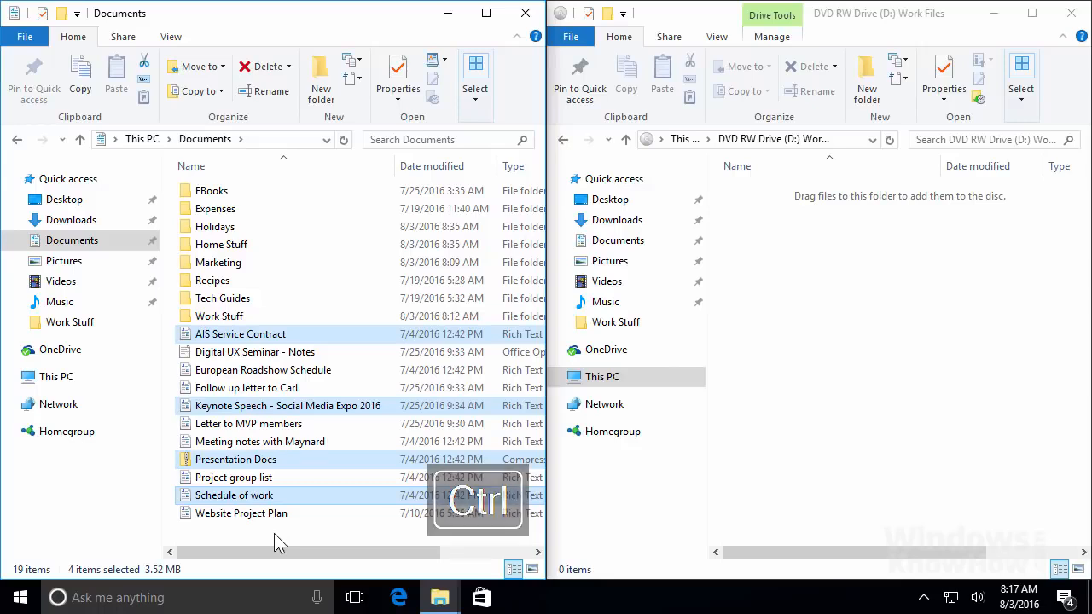
left_click(315, 497, "ctrl")
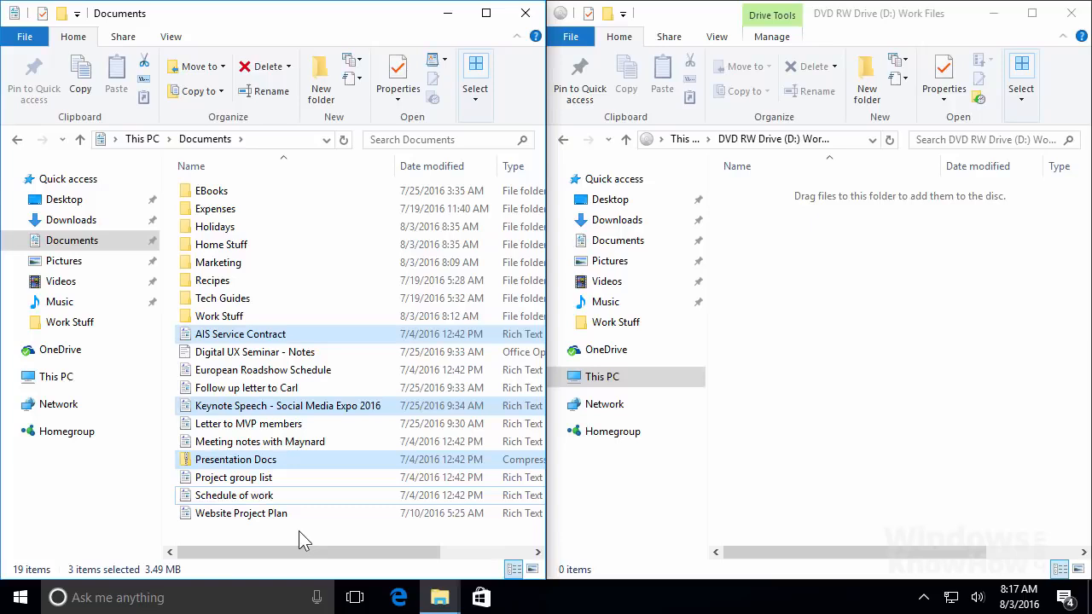
left_click(299, 531)
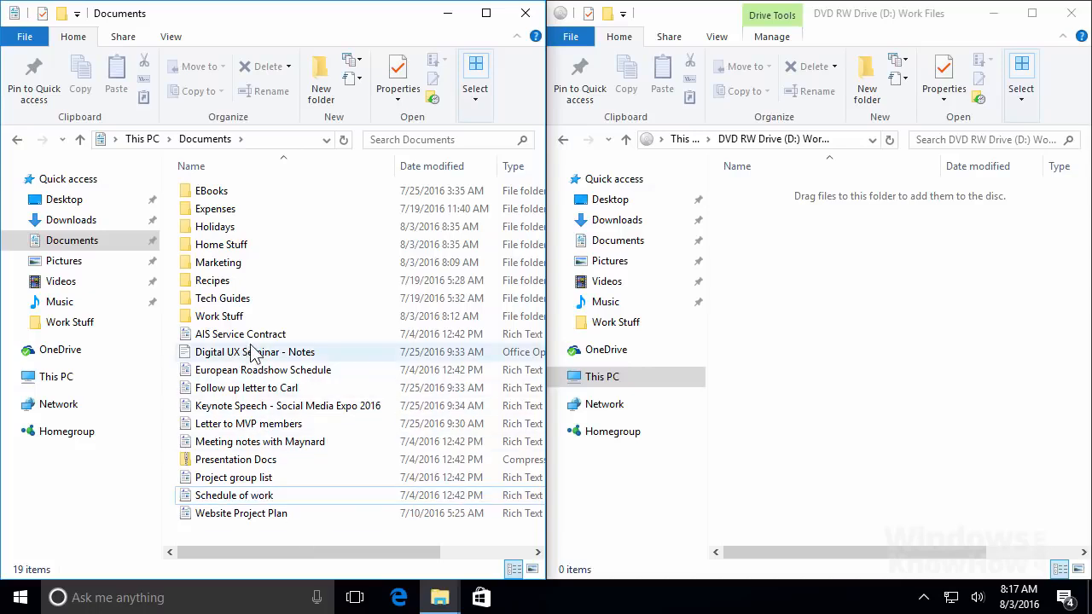
left_click(251, 350)
key("shift")
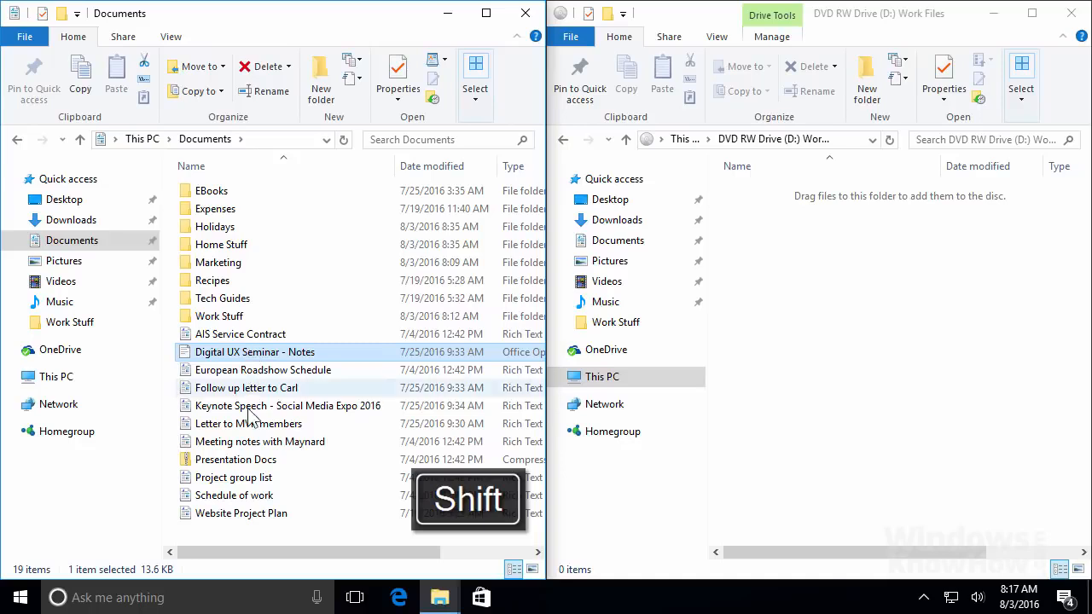
left_click(250, 480, "shift")
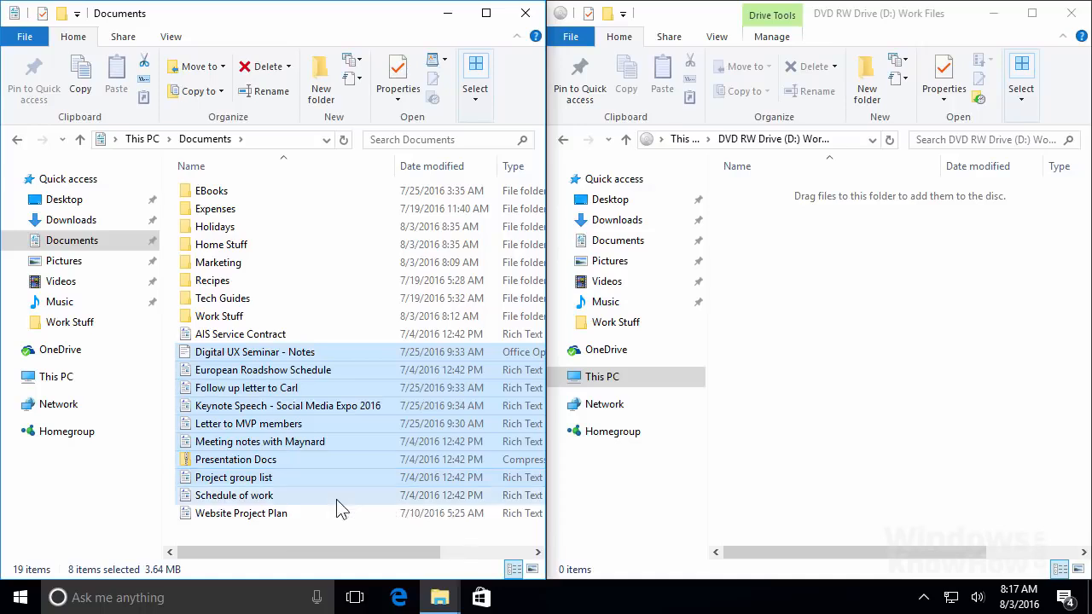
Step: Copy the Documents files from European Roadshow Schedule through Schedule of work onto the Work Files disc
left_click_drag(336, 499, 239, 376)
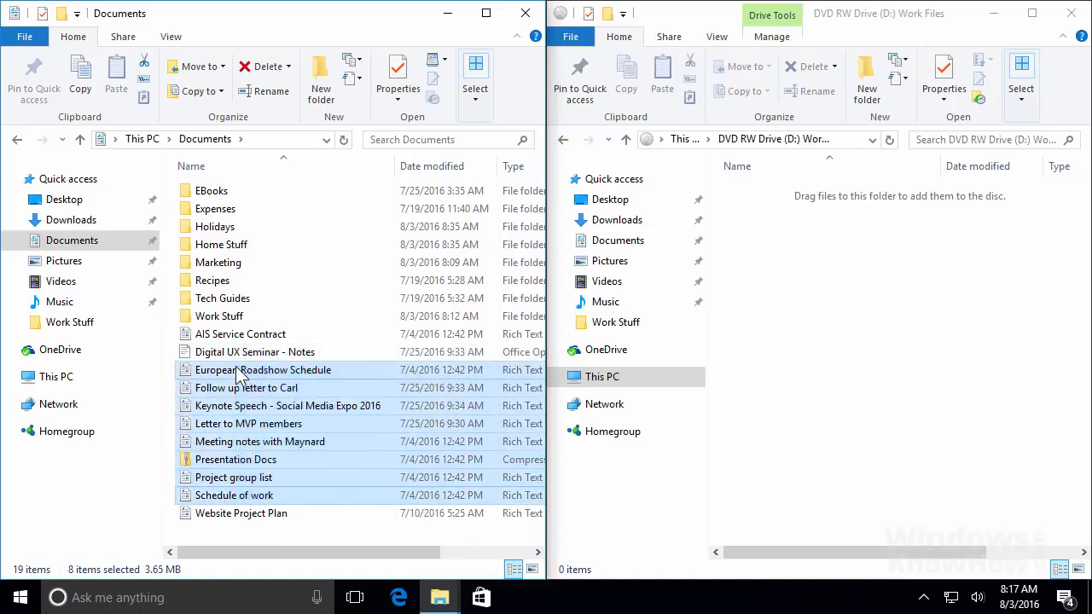
left_click_drag(238, 371, 896, 386)
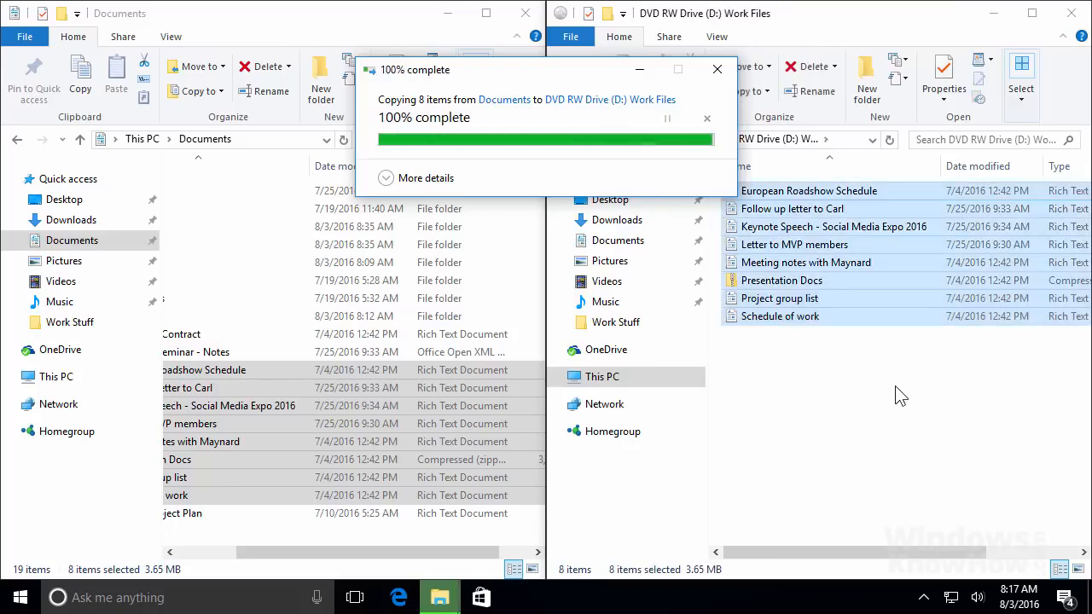
Step: Send the Work Stuff folder from Documents to DVD RW Drive (D:) Work Files
left_click_drag(322, 546, 224, 546)
right_click(224, 316)
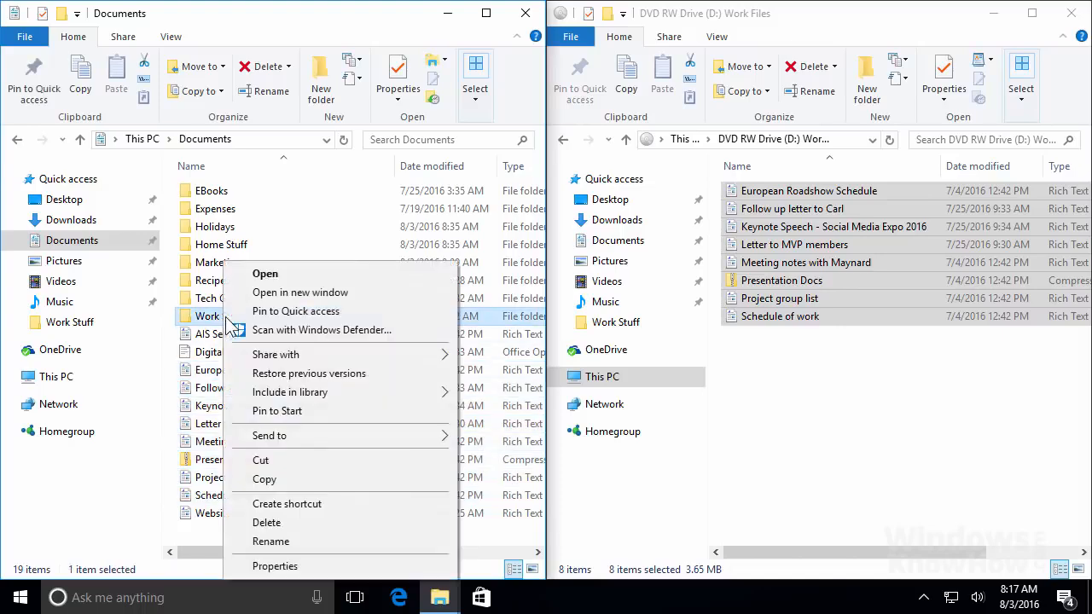
mouse_move(367, 435)
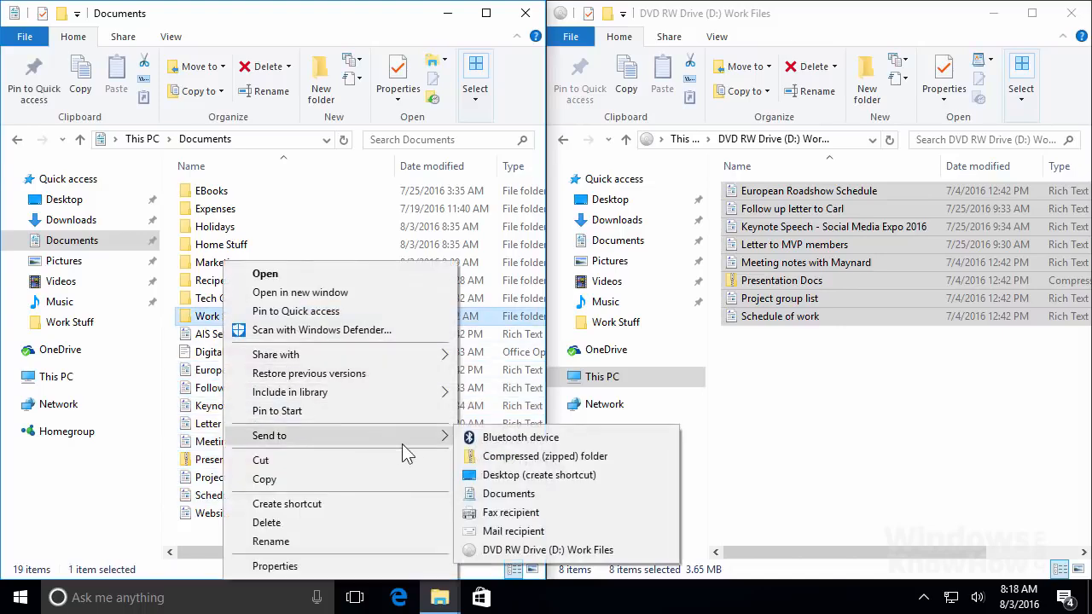
left_click(651, 556)
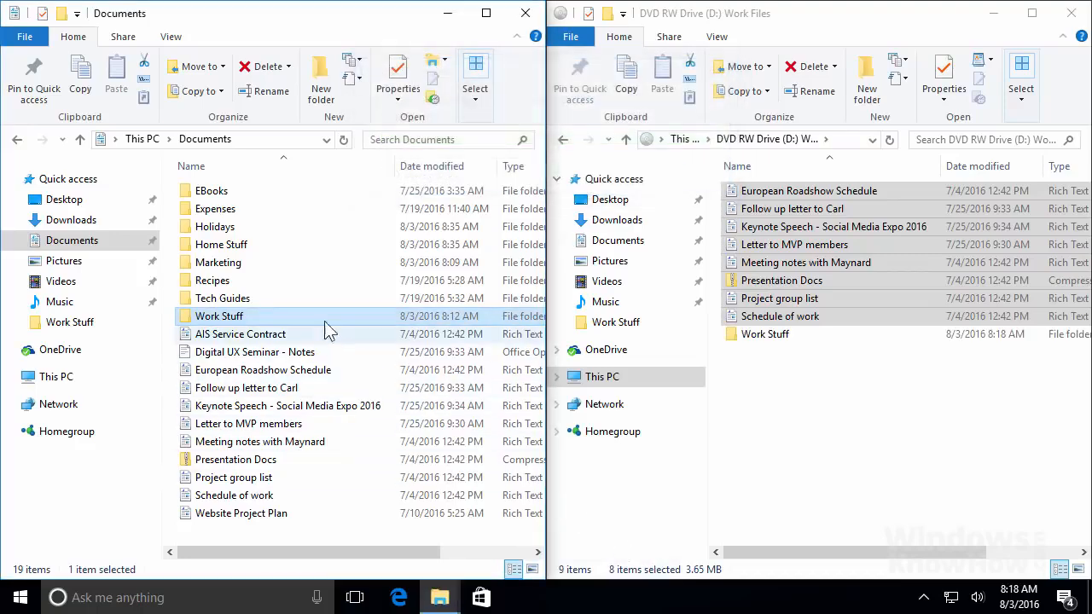
Step: Burn the Marketing folder from Documents to the Work Files disc
left_click(241, 265)
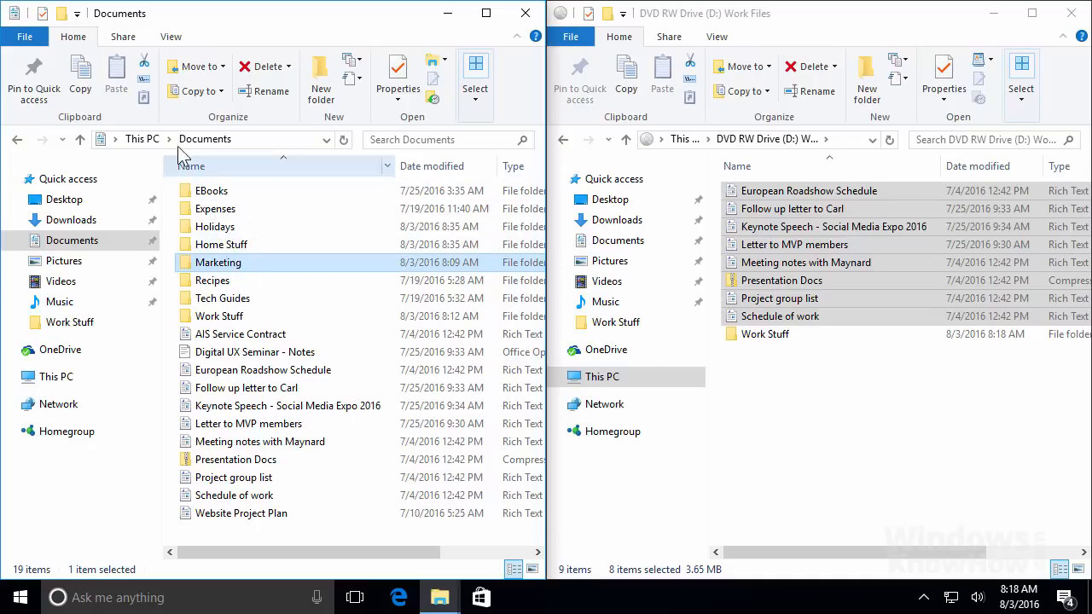
left_click(123, 37)
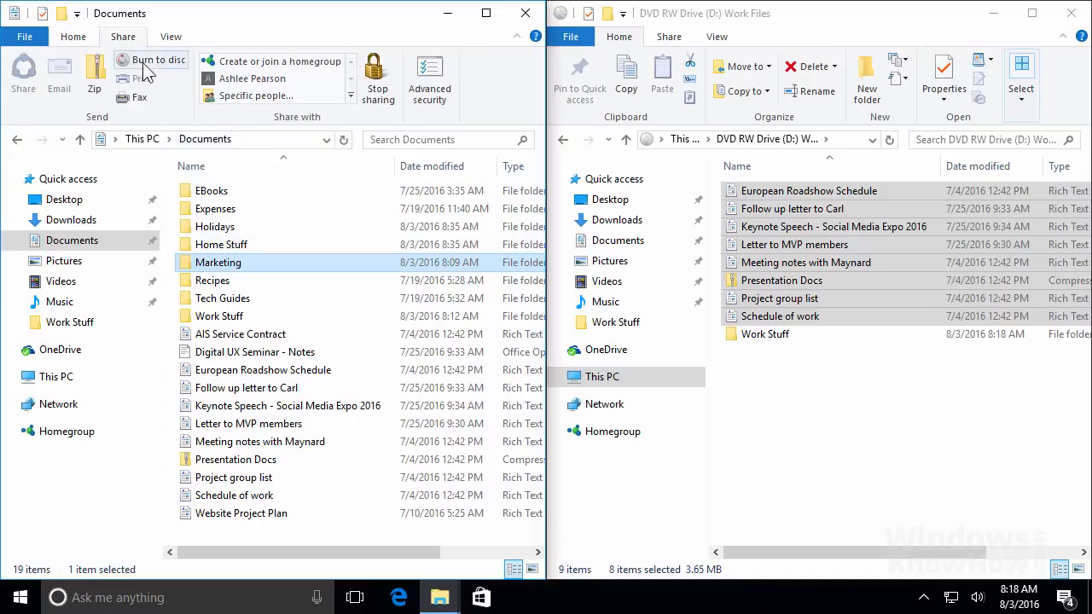
left_click(144, 65)
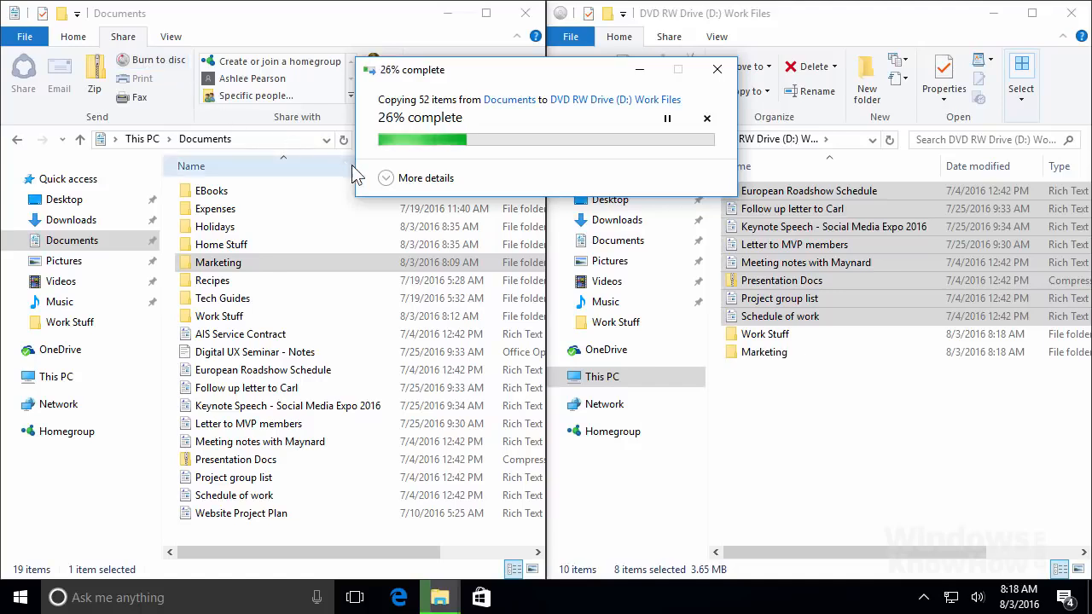
Step: Expand the details of the running copy operation, then pause and resume it
left_click(387, 178)
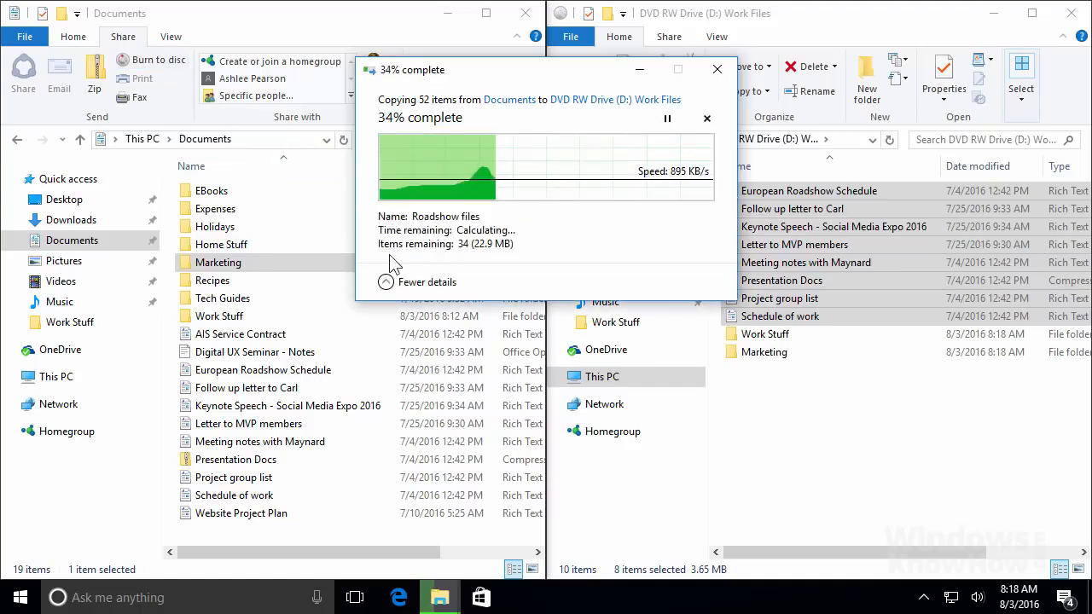
left_click(667, 119)
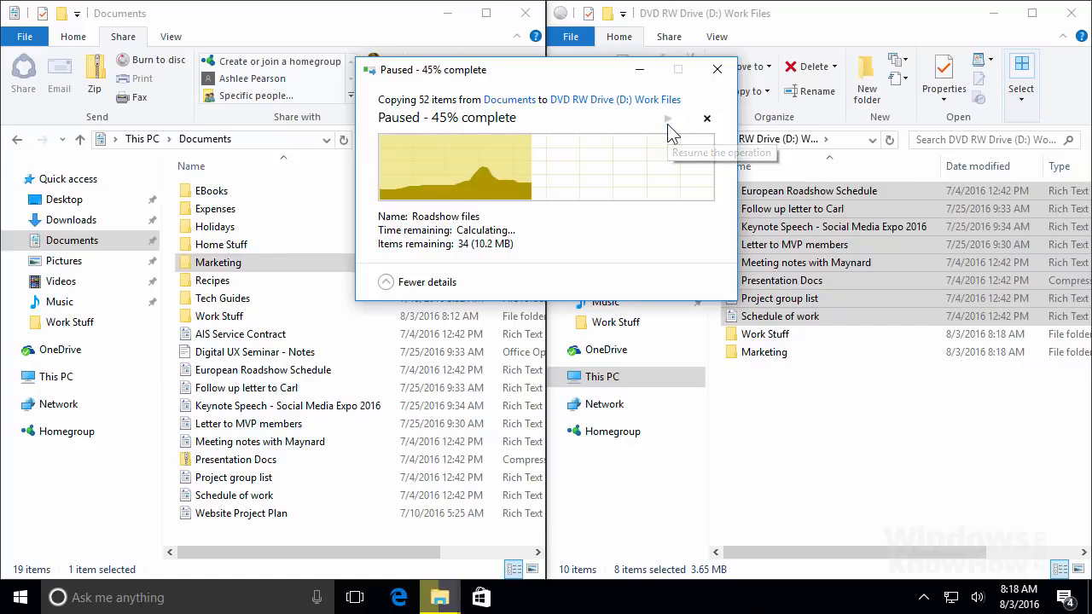
left_click(667, 119)
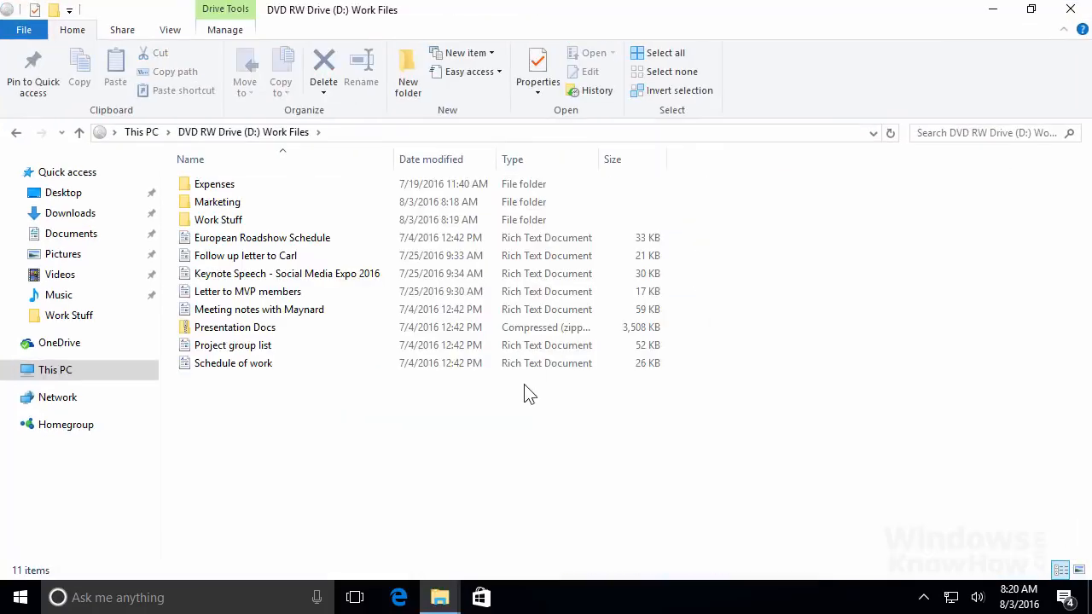
Step: Eject the Work Files disc from DVD RW Drive (D:) in This PC
left_click(118, 377)
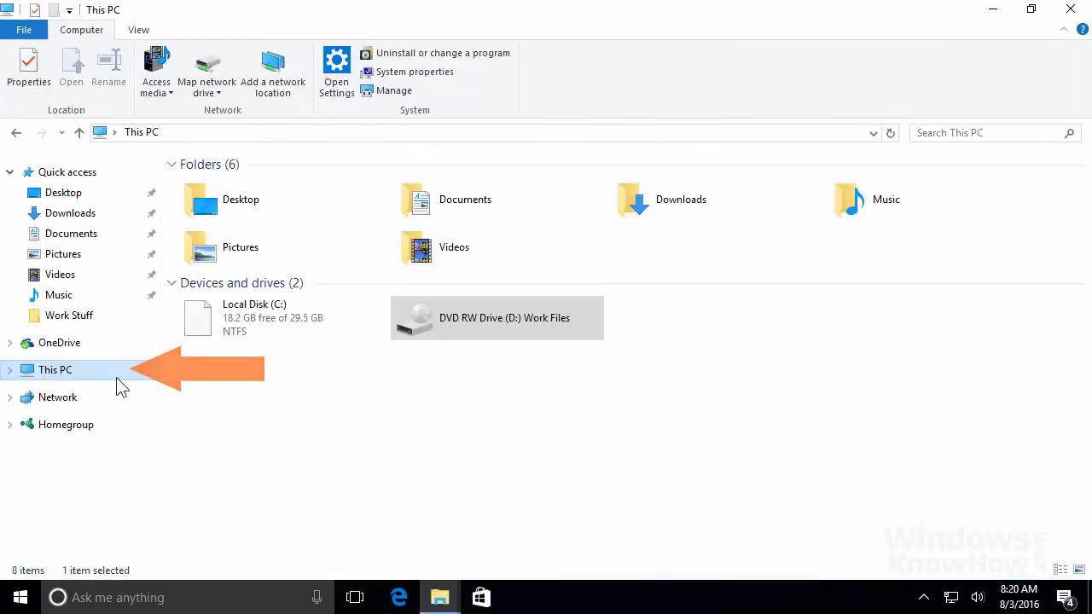
right_click(485, 326)
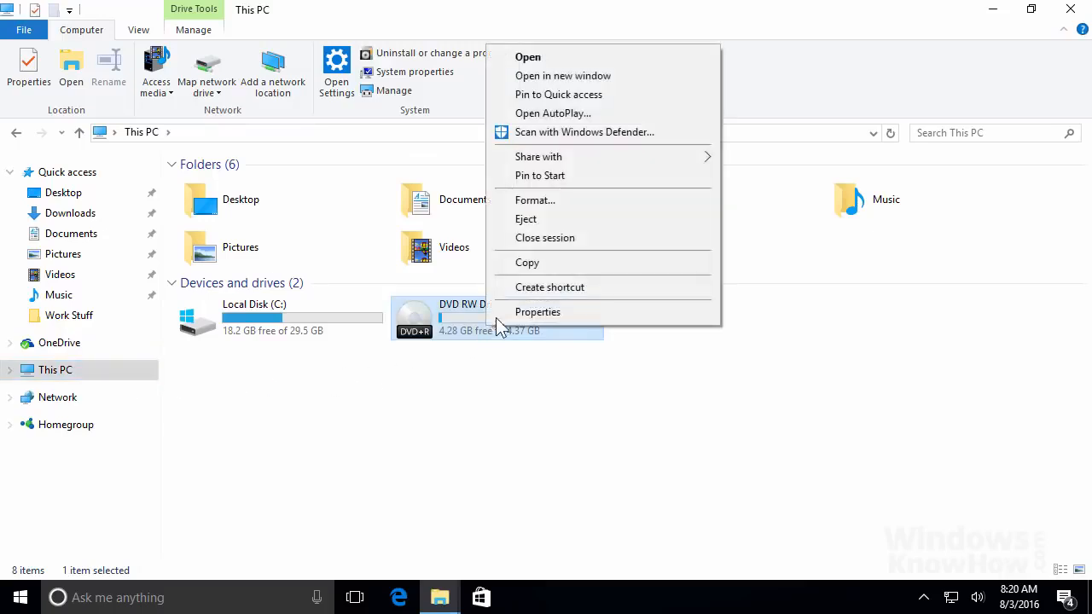
left_click(564, 214)
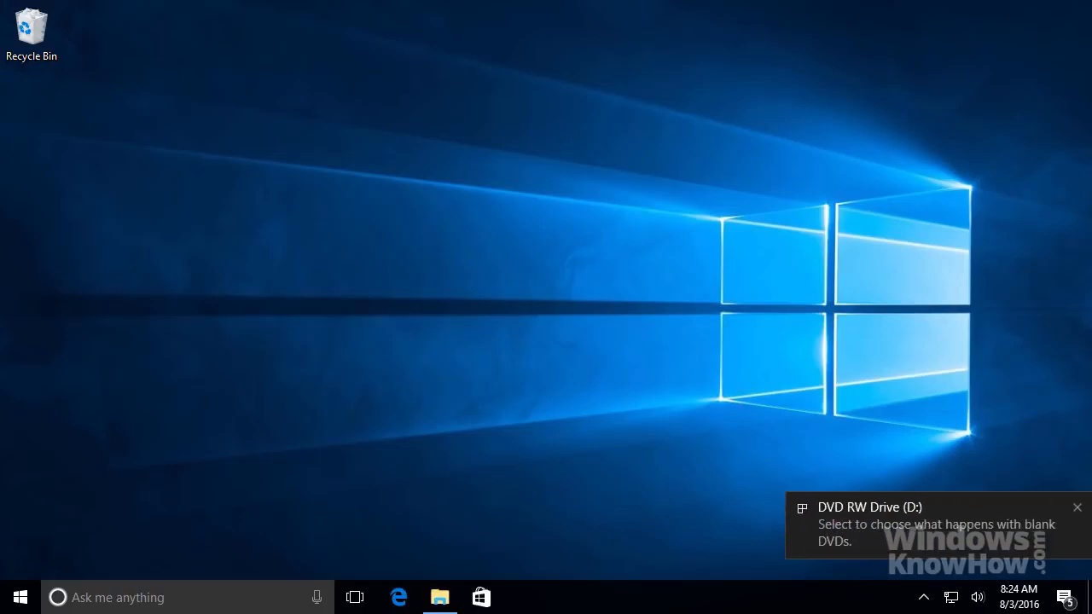
Step: Prepare the blank DVD for burning with the title Cool Videos and the With a CD/DVD player (Mastered) format
left_click(846, 517)
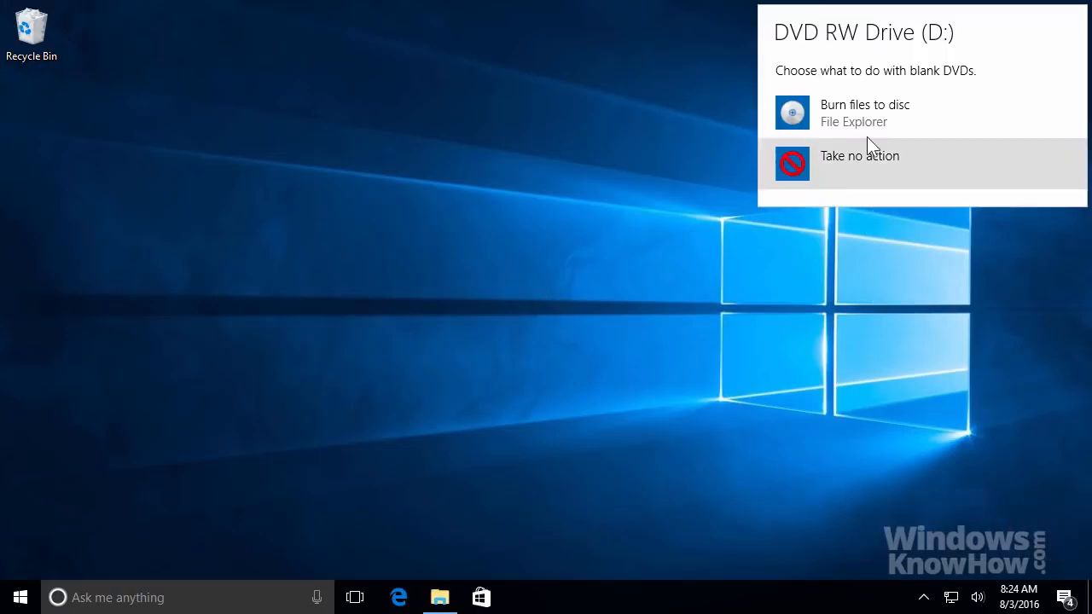
left_click(866, 114)
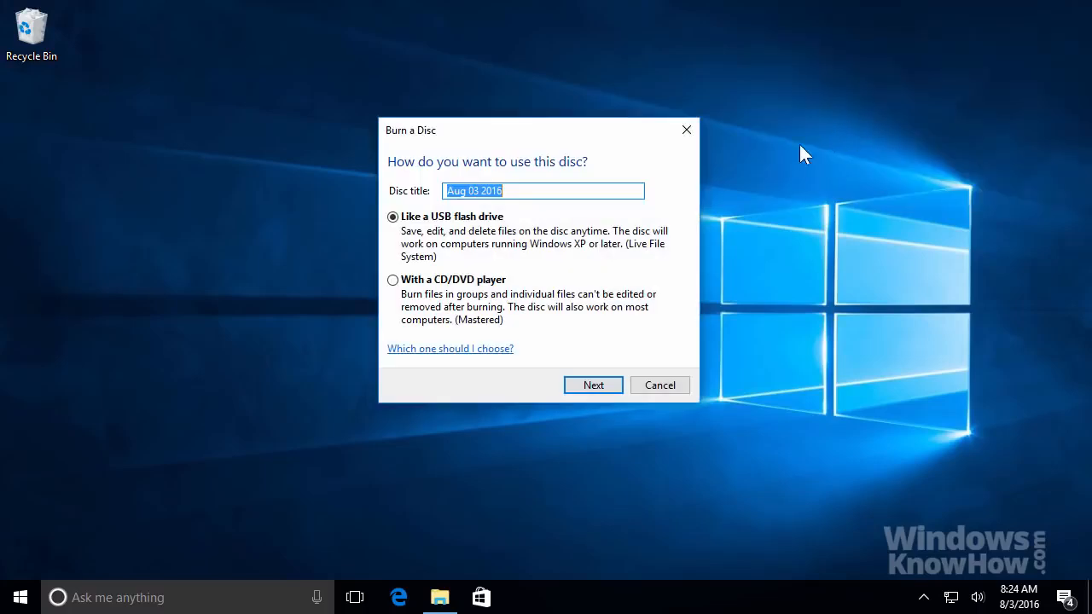
key("BackSpace")
type("Cool Vid")
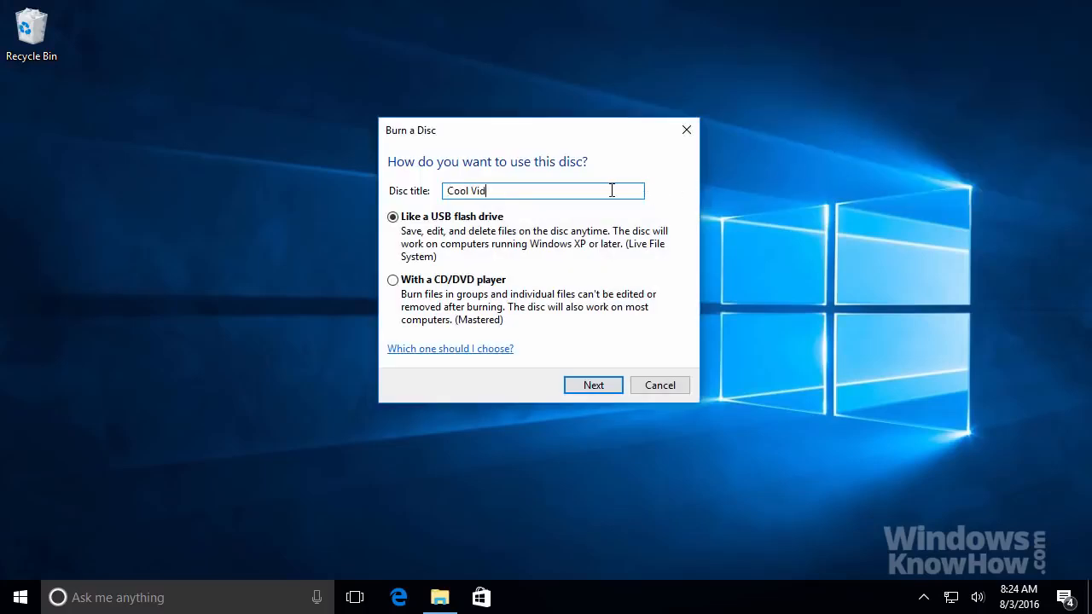
type("eos")
left_click(424, 280)
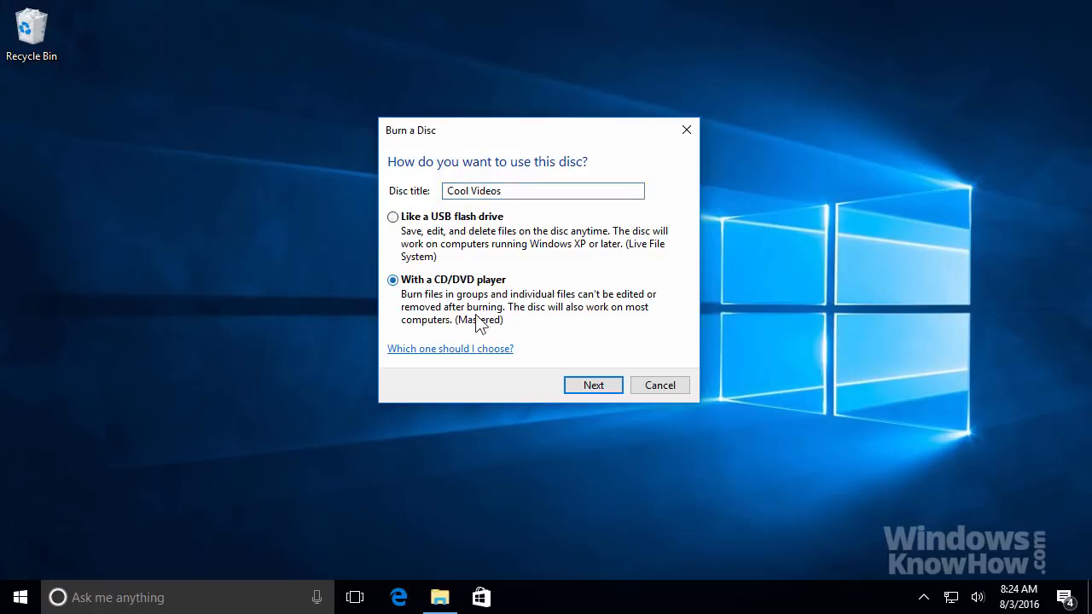
left_click(588, 385)
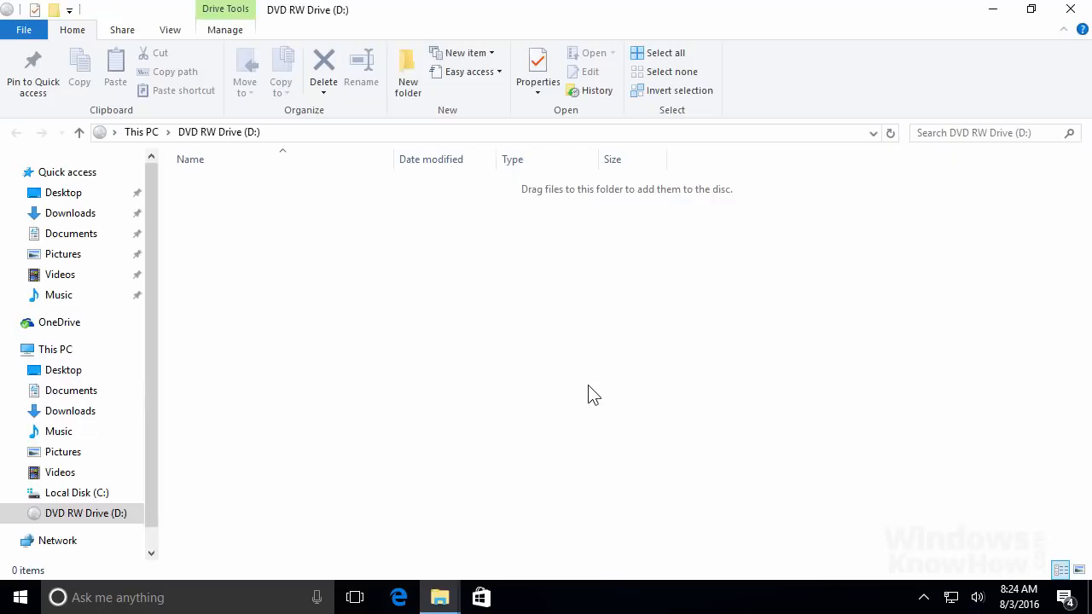
Step: Arrange the DVD RW Drive (D:) window and the Quick access File Explorer window side by side, with the drive on the right half
double_click(603, 12)
left_click_drag(611, 20, 1091, 120)
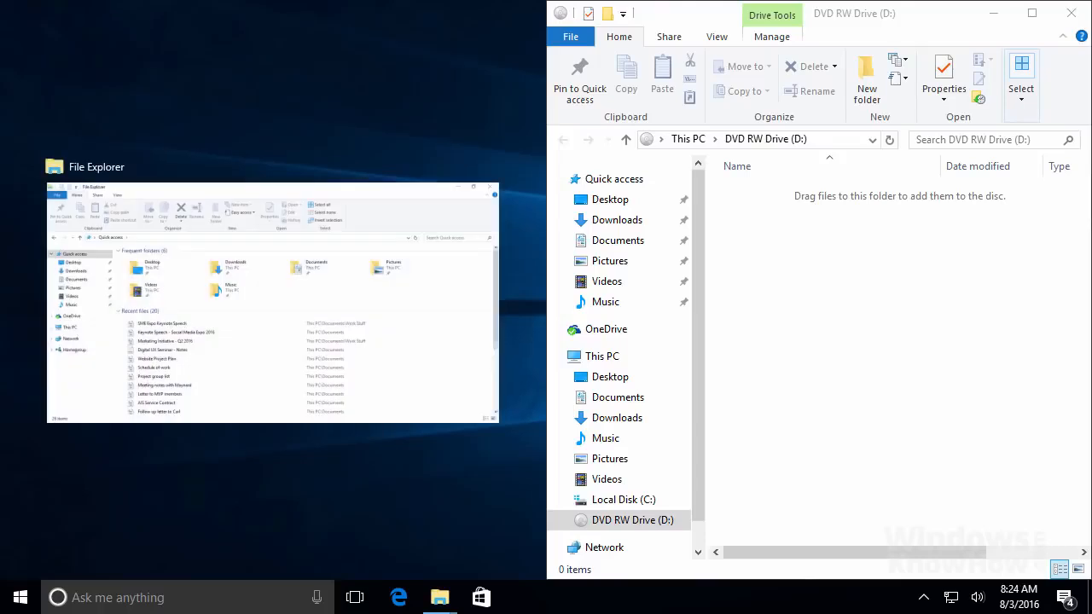
left_click(437, 331)
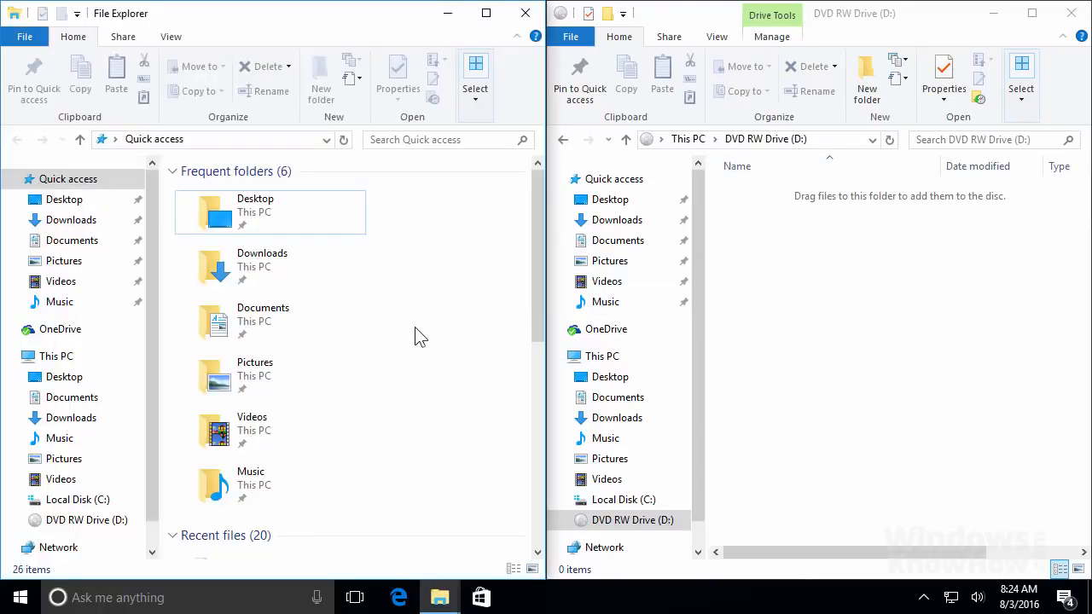
Step: Add all eight videos from the Videos folder to the files waiting on DVD RW Drive (D:)
left_click(95, 288)
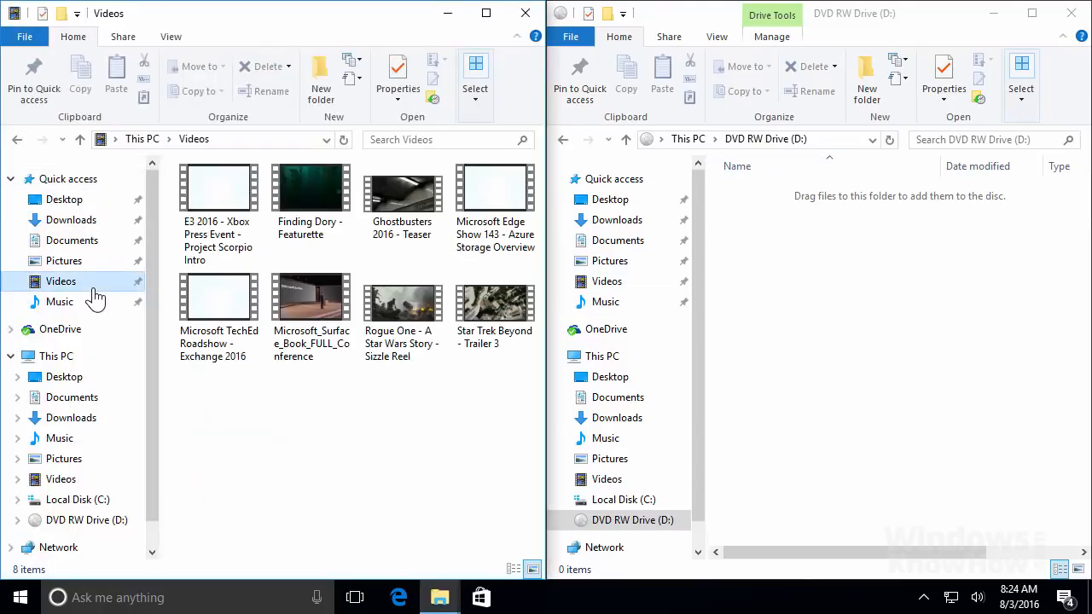
left_click(224, 223)
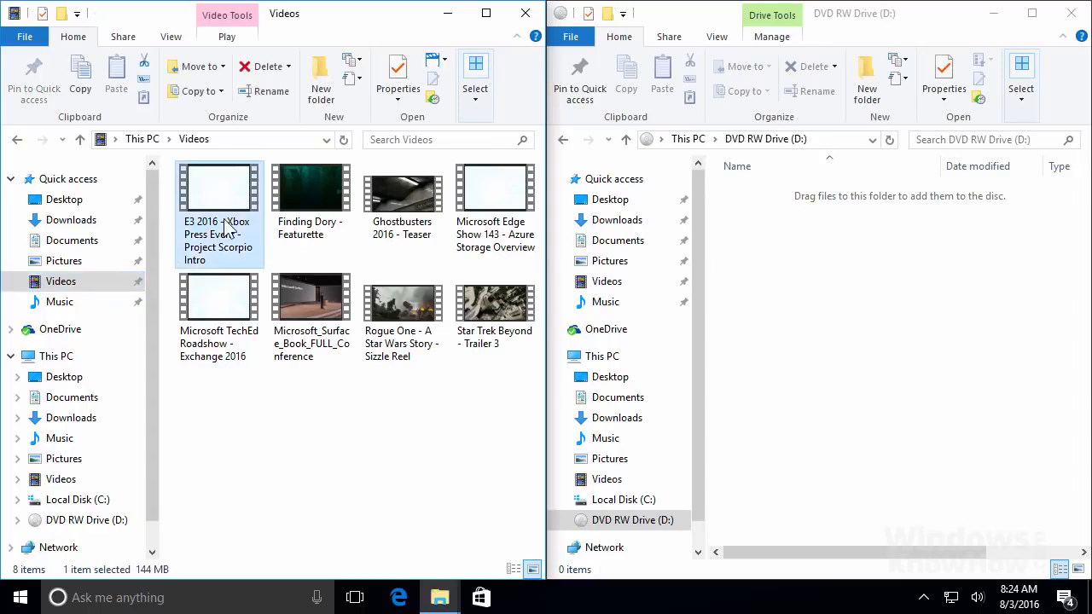
left_click(499, 323, "shift")
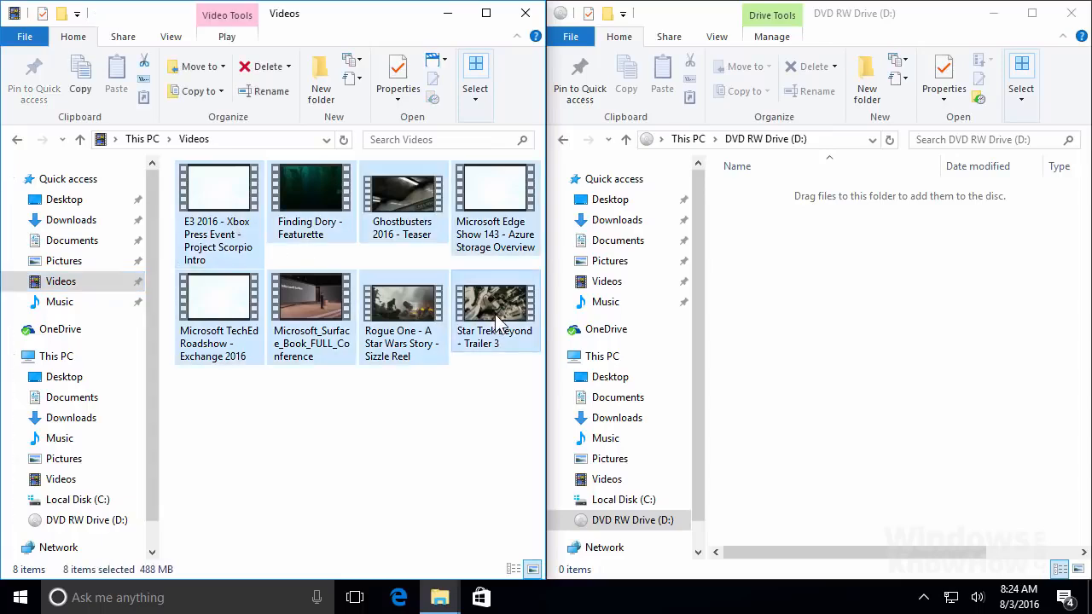
left_click_drag(488, 308, 905, 338)
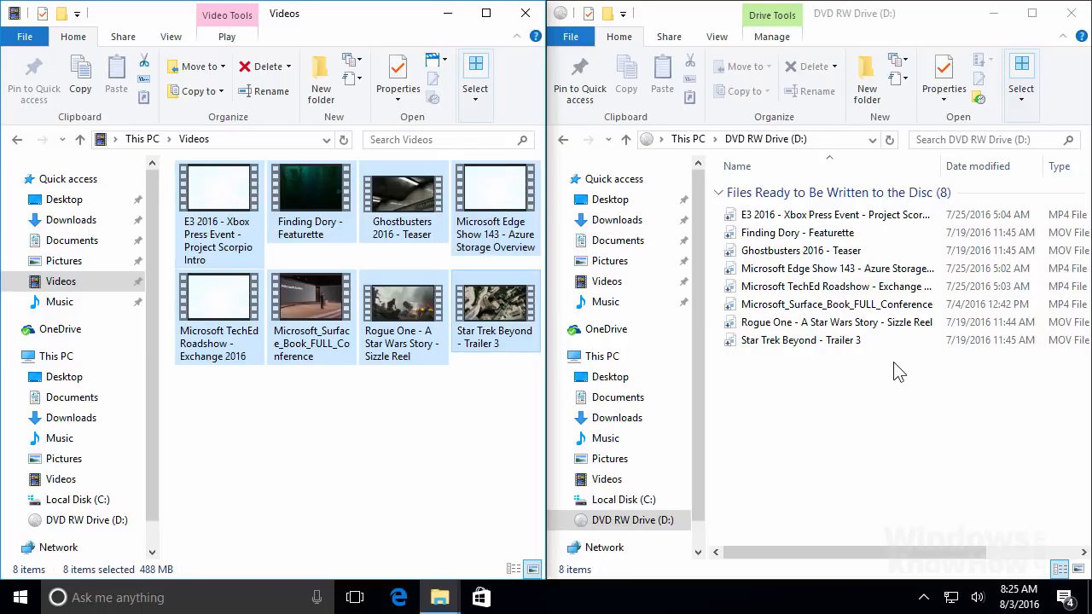
Step: Burn the waiting videos to the disc titled Cool Videos at 16x recording speed and finish the wizard
left_click(1033, 14)
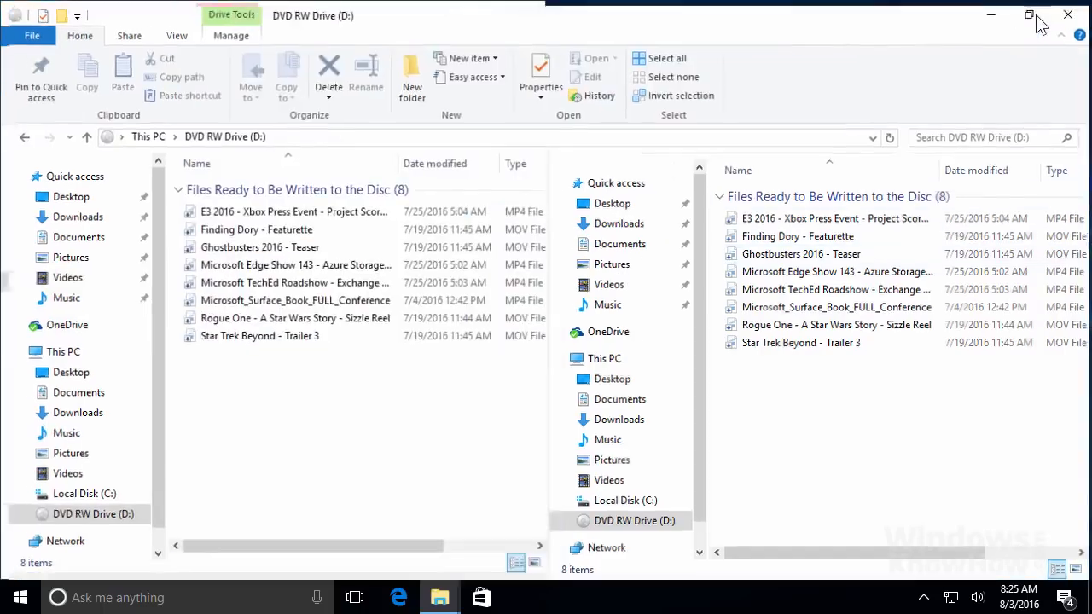
left_click(227, 33)
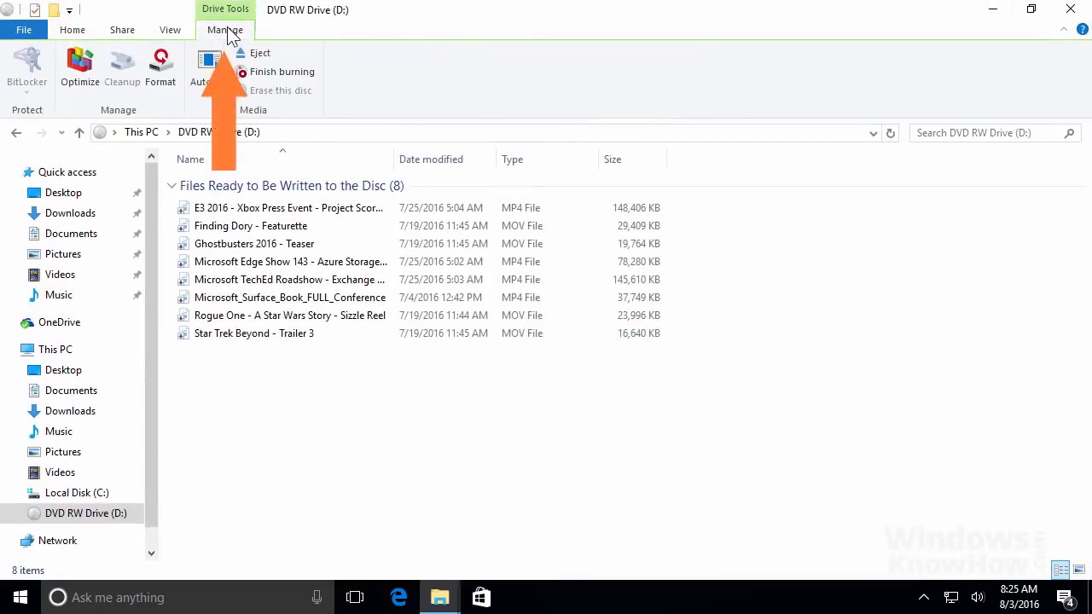
left_click(295, 77)
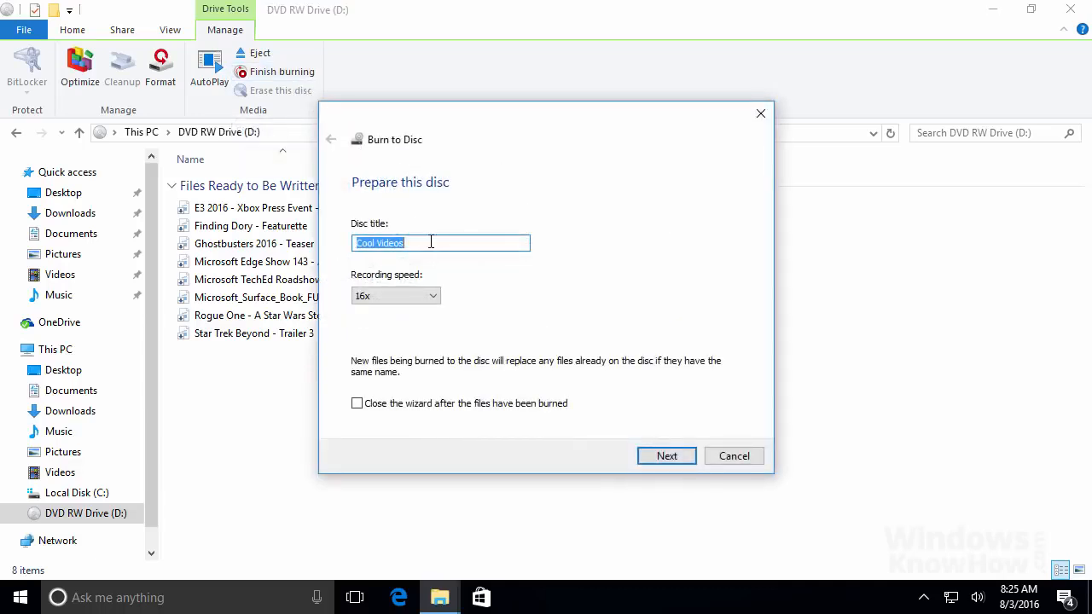
left_click(431, 242)
left_click(430, 297)
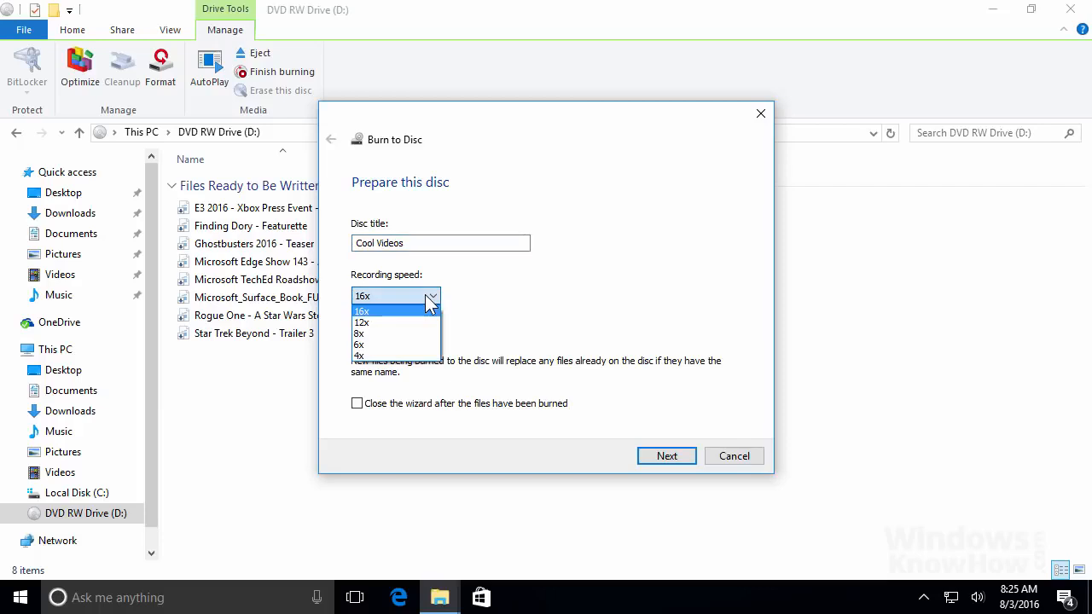
left_click(427, 299)
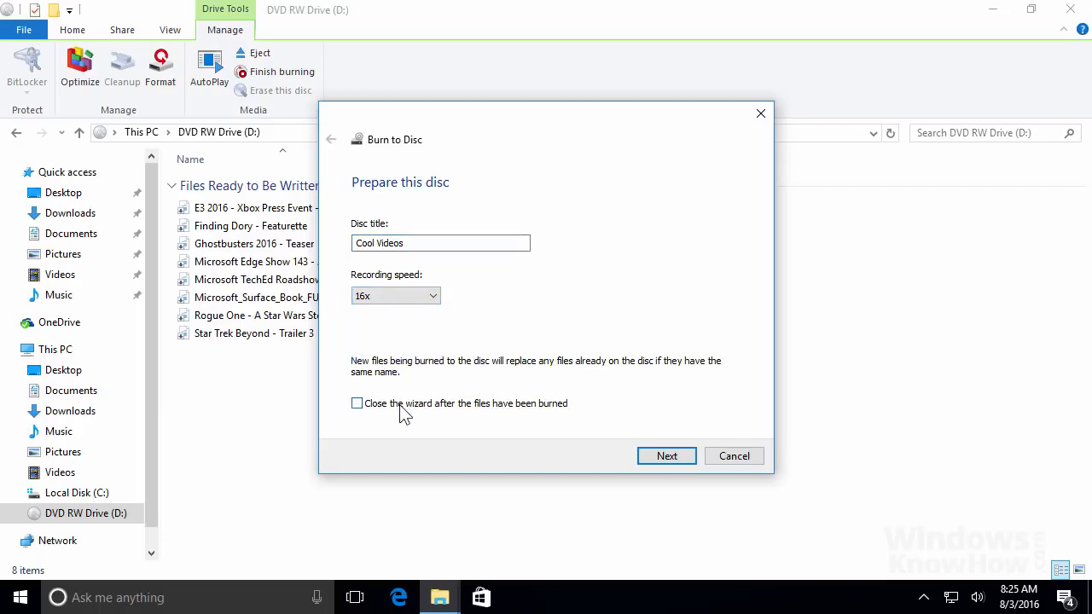
left_click(683, 458)
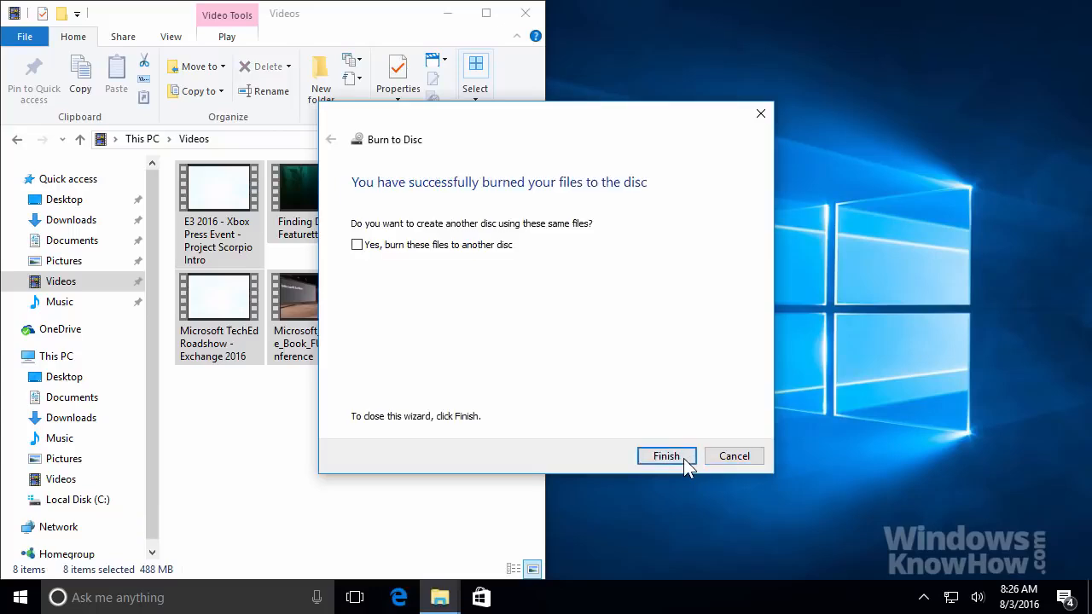
left_click(666, 457)
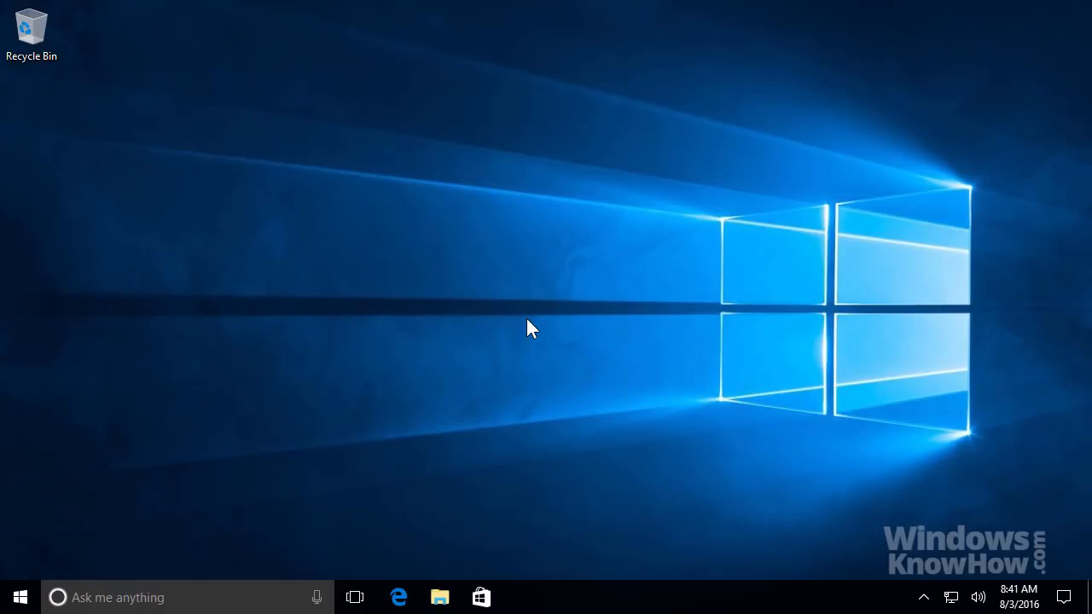
Step: Open Windows Media Player and complete its initial setup with the Recommended settings
left_click(186, 594)
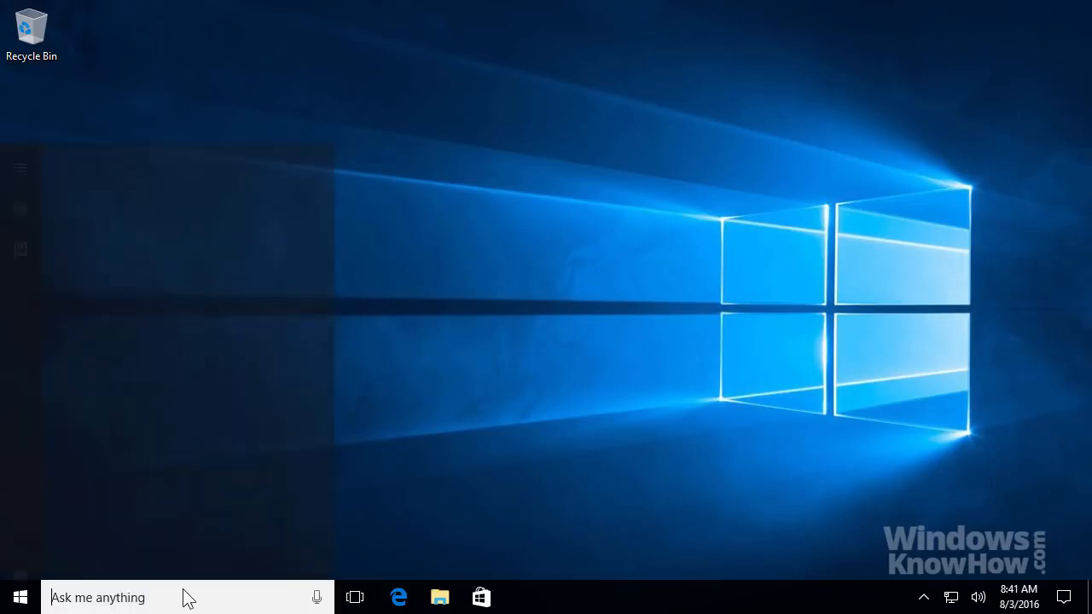
type("media")
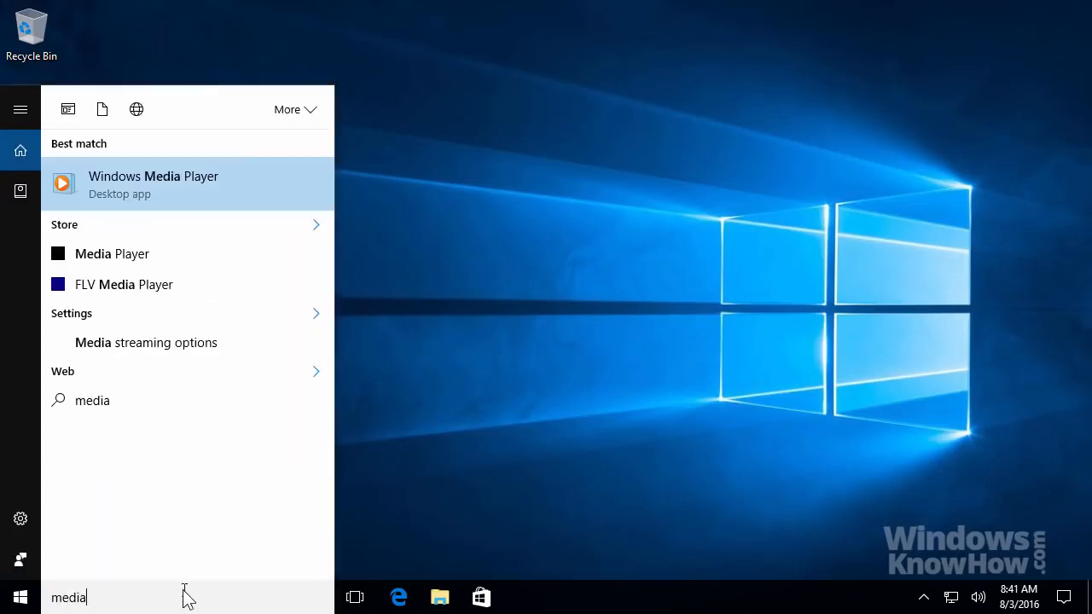
left_click(200, 189)
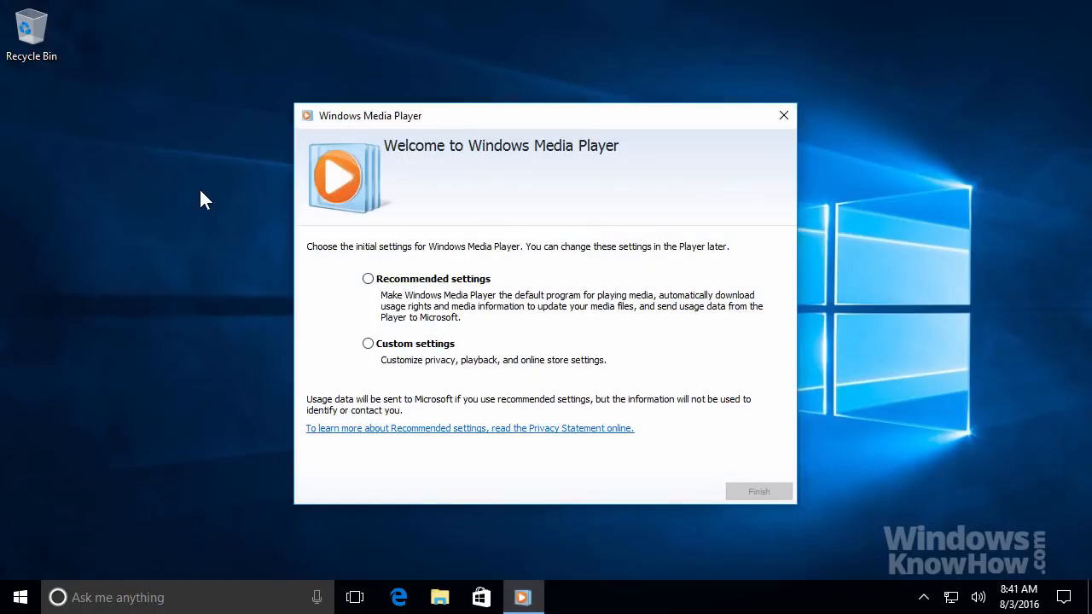
left_click(368, 279)
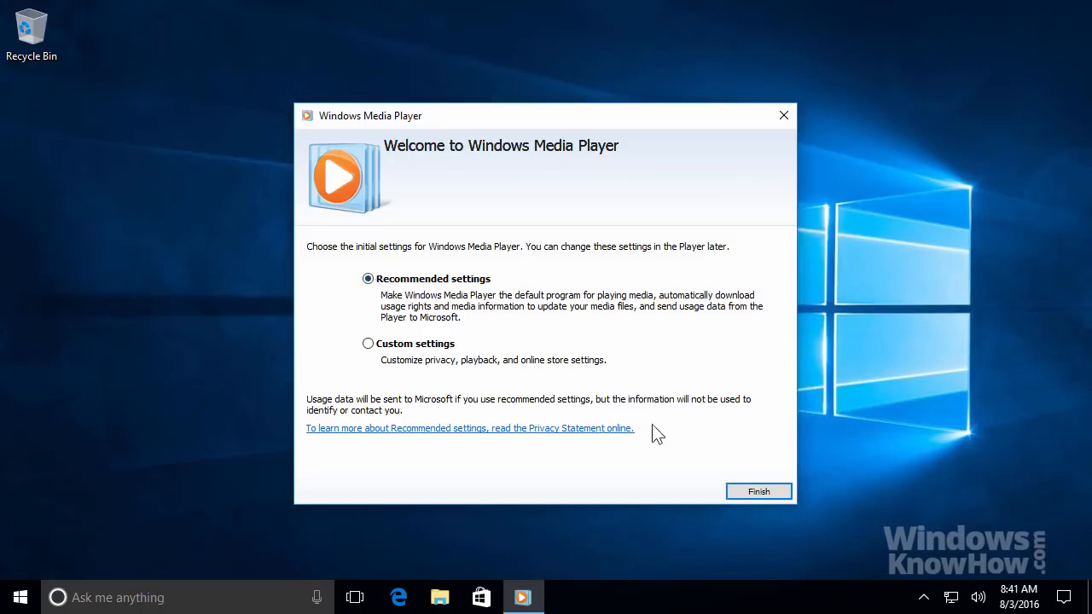
left_click(777, 489)
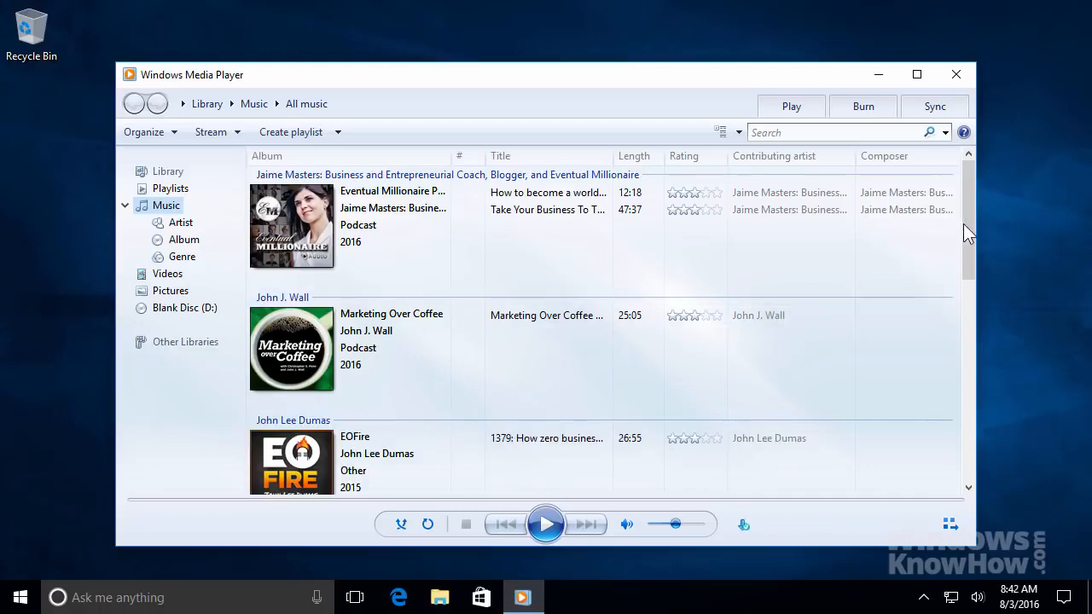
Step: Add the Marketing Over Coffee and EOFire podcasts from the music library to the audio CD burn list
left_click_drag(968, 220, 970, 262)
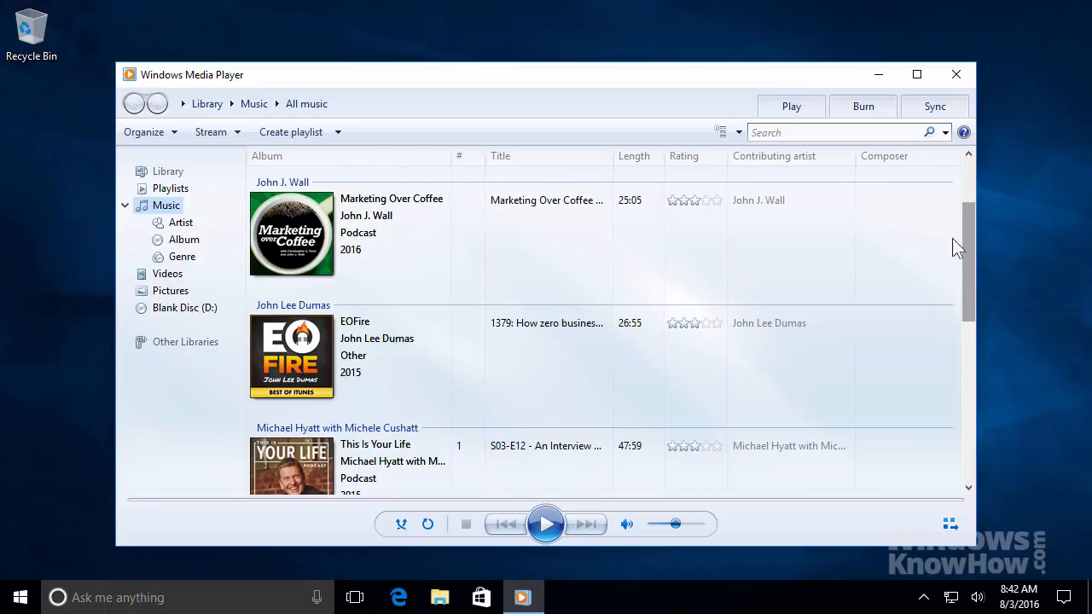
left_click(863, 116)
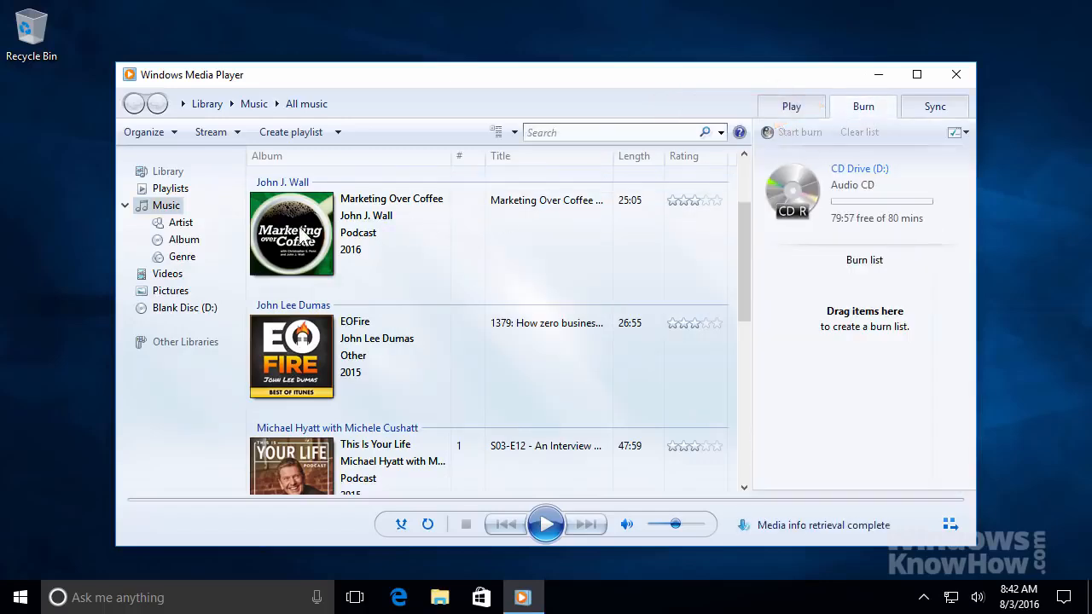
left_click_drag(299, 232, 815, 298)
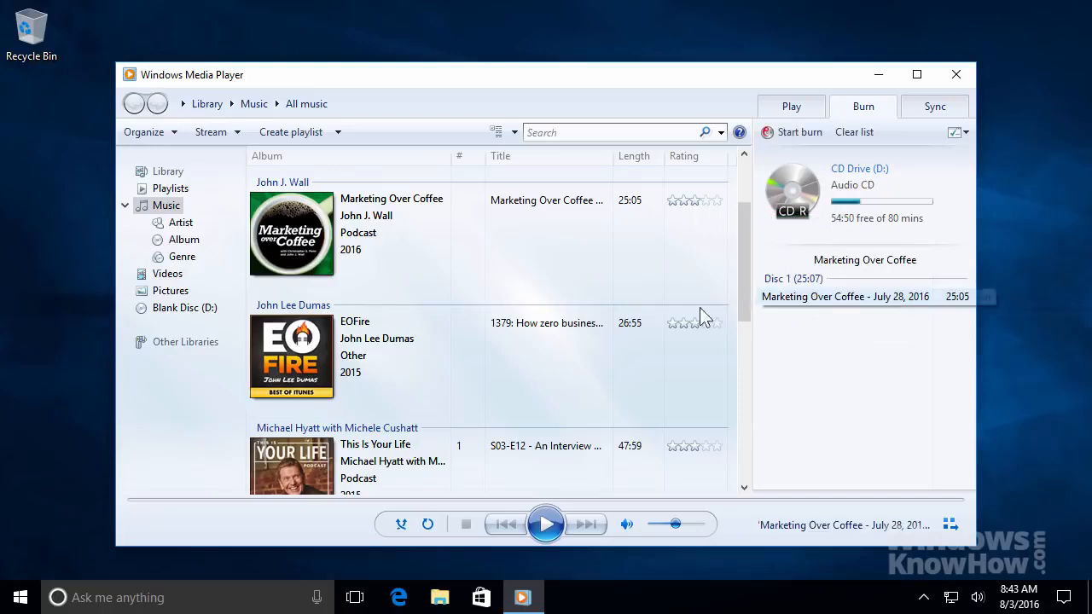
left_click_drag(292, 356, 840, 386)
Step: Add the This Is Your Life episode S03-E12 to the burn list and remove it again
left_click_drag(747, 291, 758, 379)
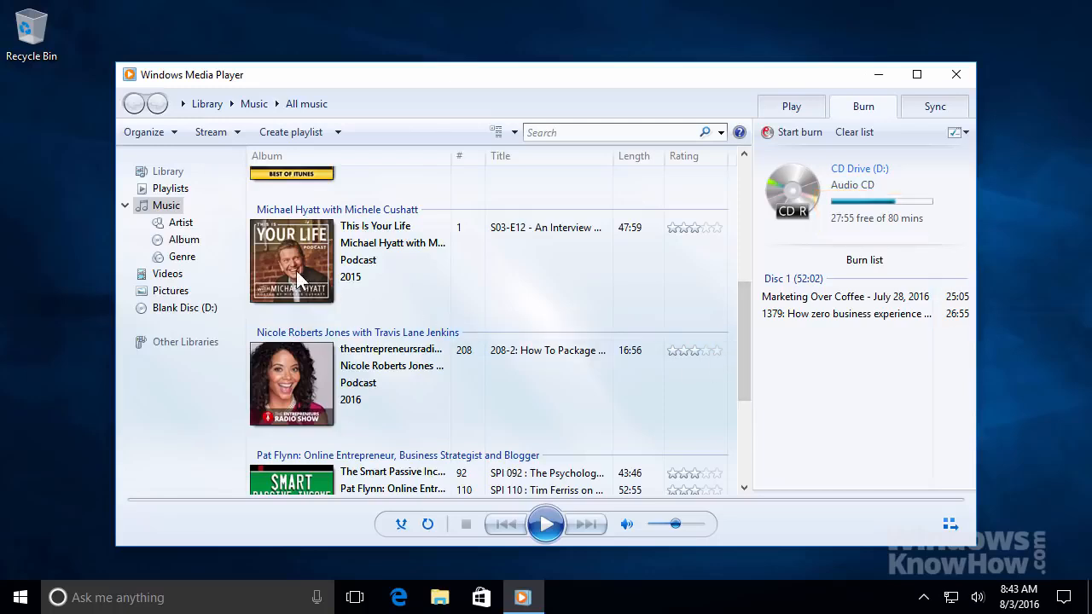
mouse_move(298, 274)
left_mouse_down()
mouse_move(481, 338)
mouse_move(829, 398)
left_mouse_up()
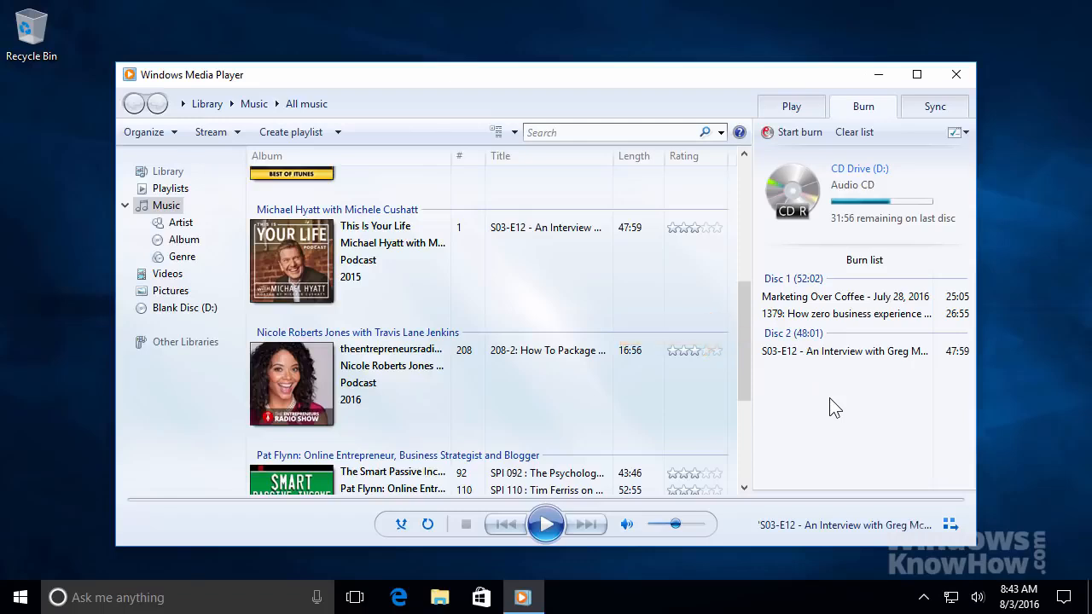
right_click(841, 354)
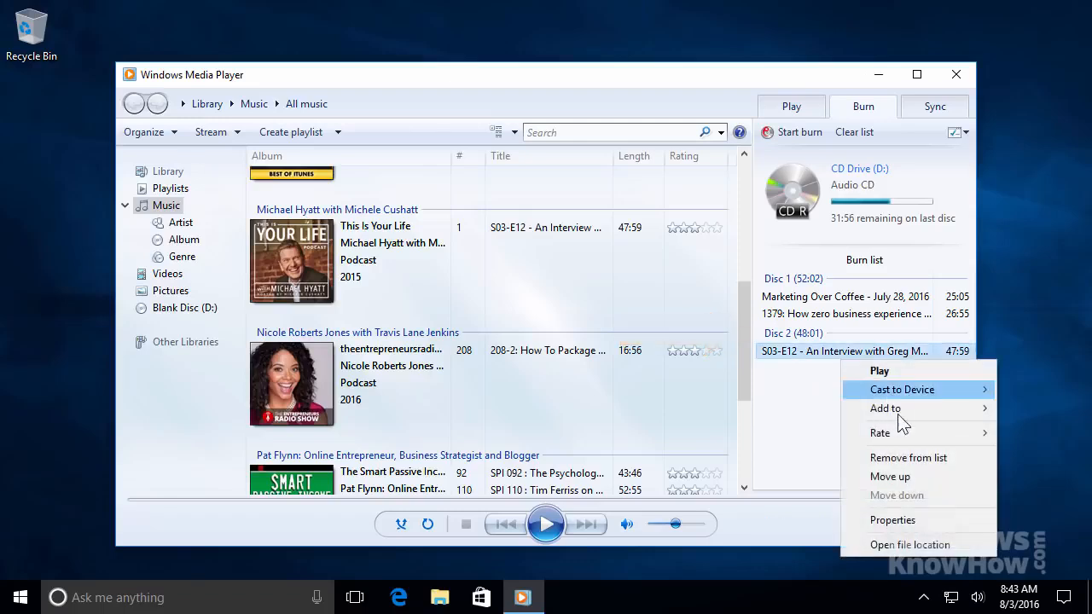
left_click(937, 457)
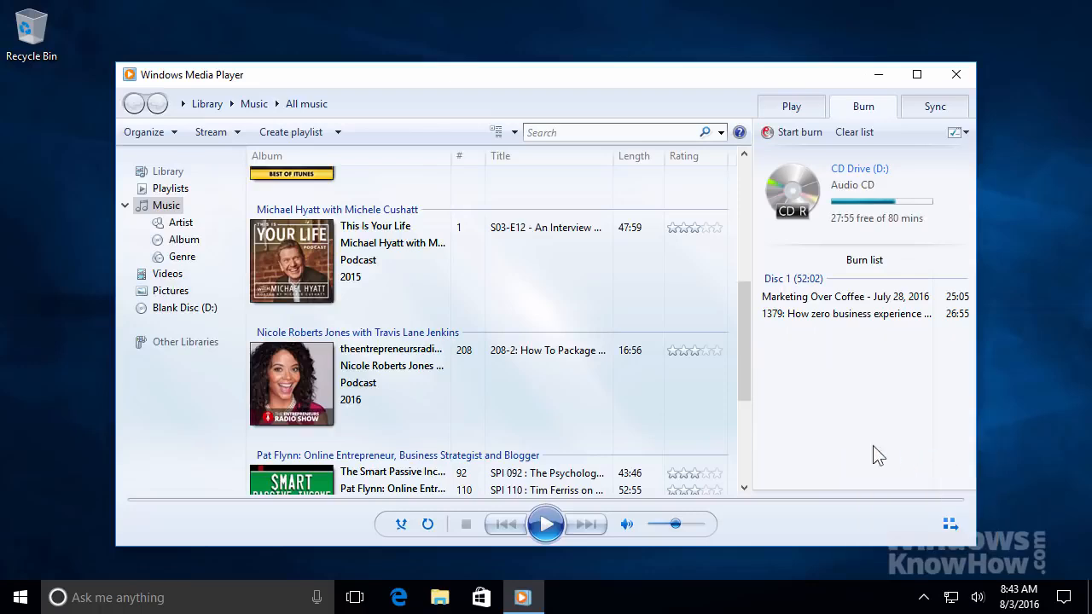
Step: Add podcast episode 208-2 to the burn list and order the tracks as 208-2, 1379, Marketing Over Coffee
left_click_drag(305, 384, 853, 424)
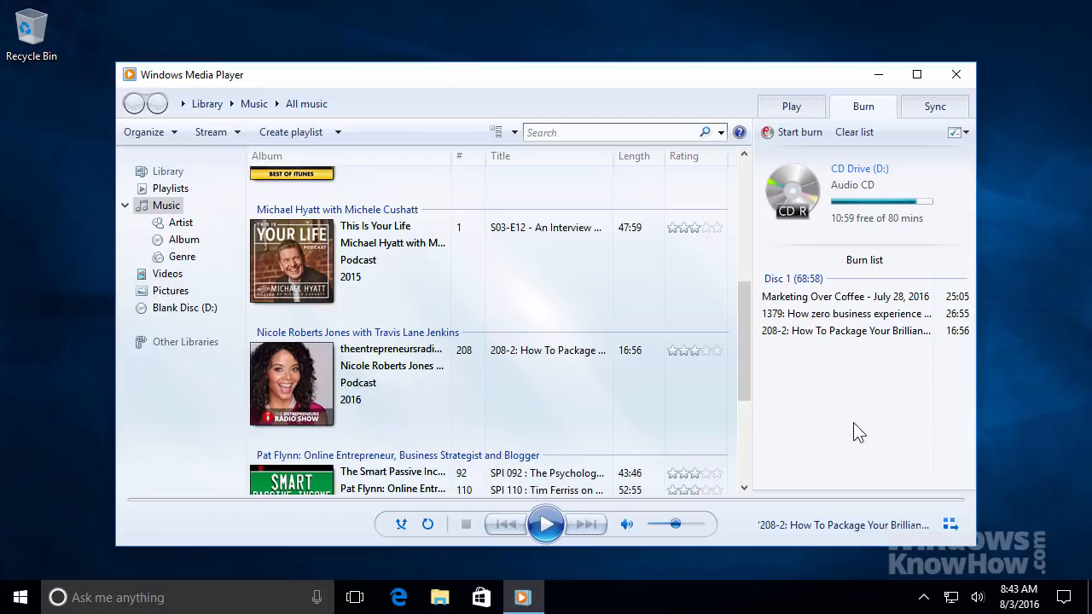
mouse_move(868, 332)
left_mouse_down()
mouse_move(883, 299)
mouse_move(878, 342)
left_mouse_up()
left_click(878, 313)
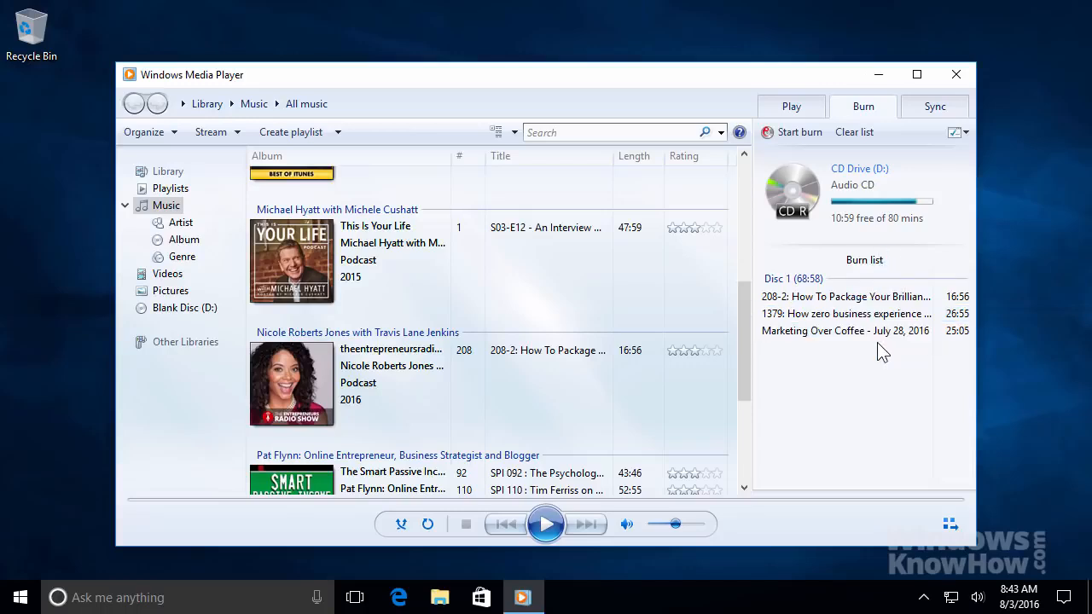
Step: Name the burn list Business Podcasts and burn it to the audio CD in drive D:
left_click(900, 259)
type("Business Podcasts")
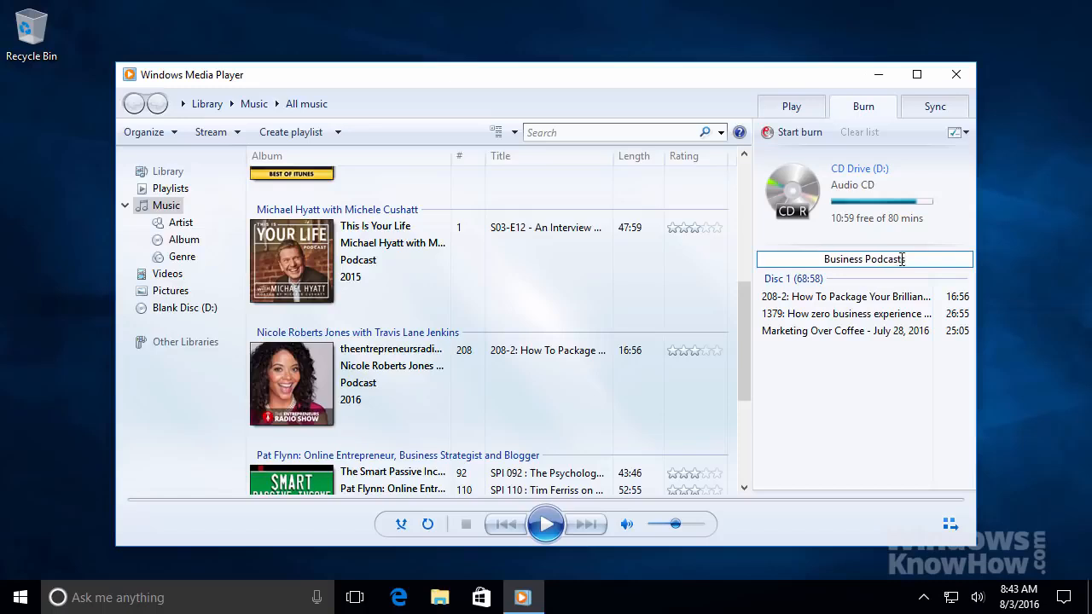
key("Return")
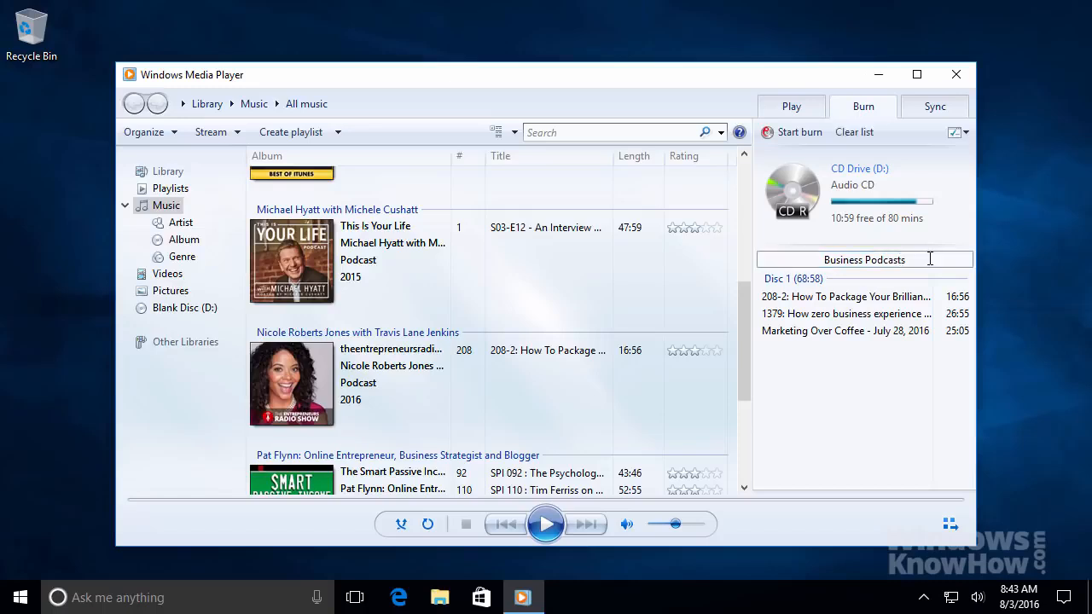
left_click(794, 132)
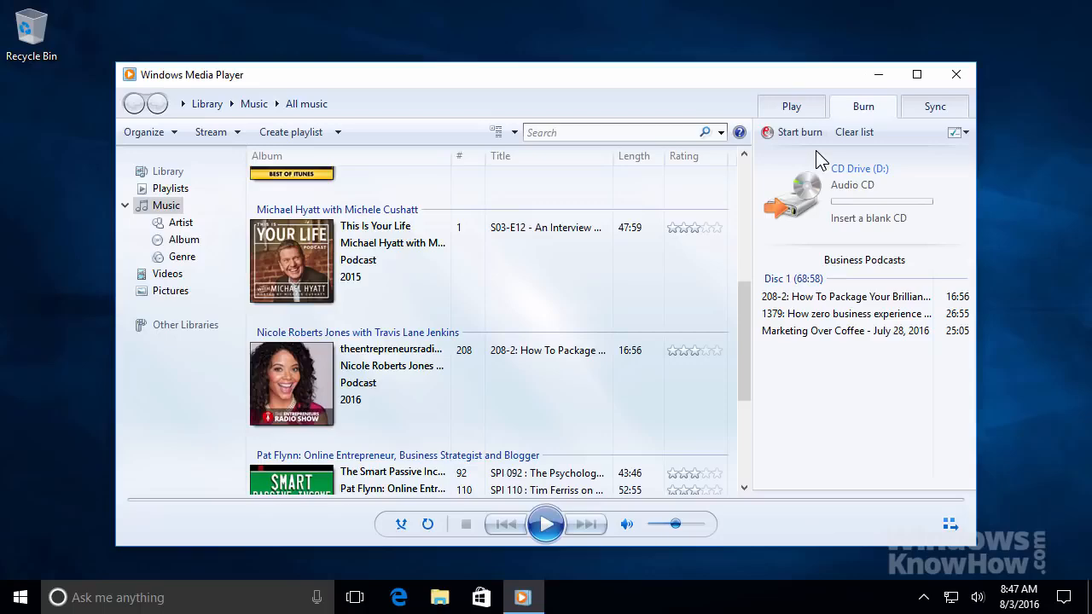
Step: Close Windows Media Player and dismiss the Burn a Disc prompt without preparing the disc
left_click(964, 73)
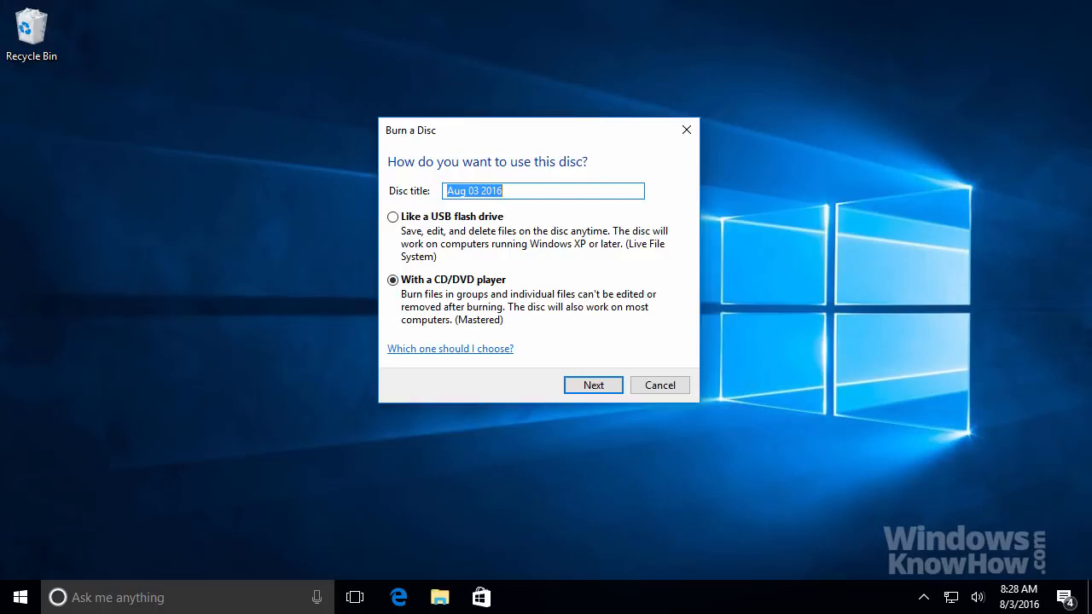
left_click(655, 386)
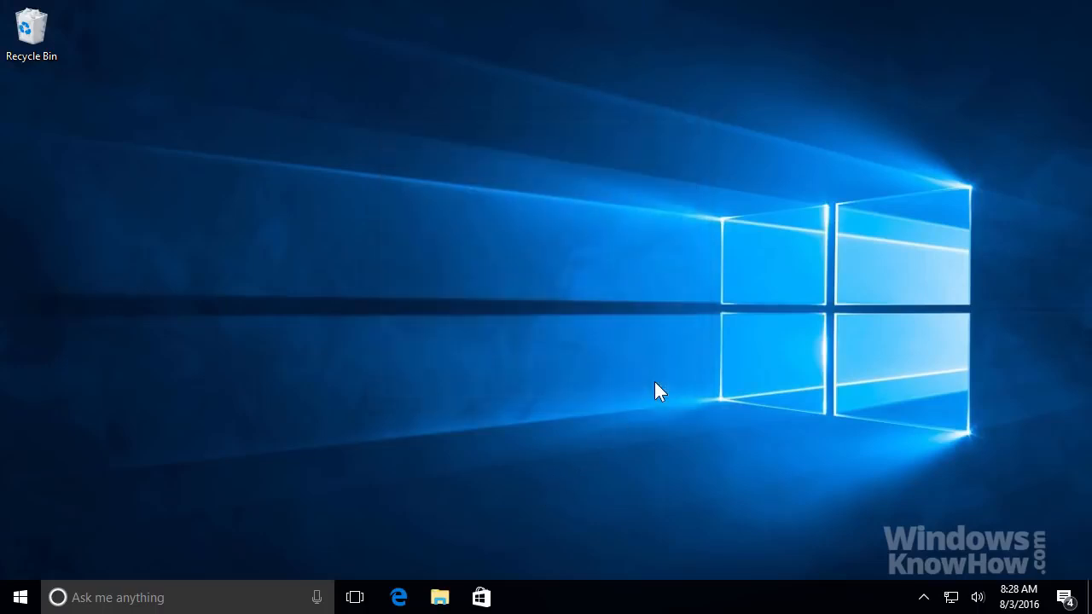
Step: In File Explorer, start burning the dban-2.3.0_i586 disc image from the Downloads folder with Windows Disc Image Burner
left_click(445, 600)
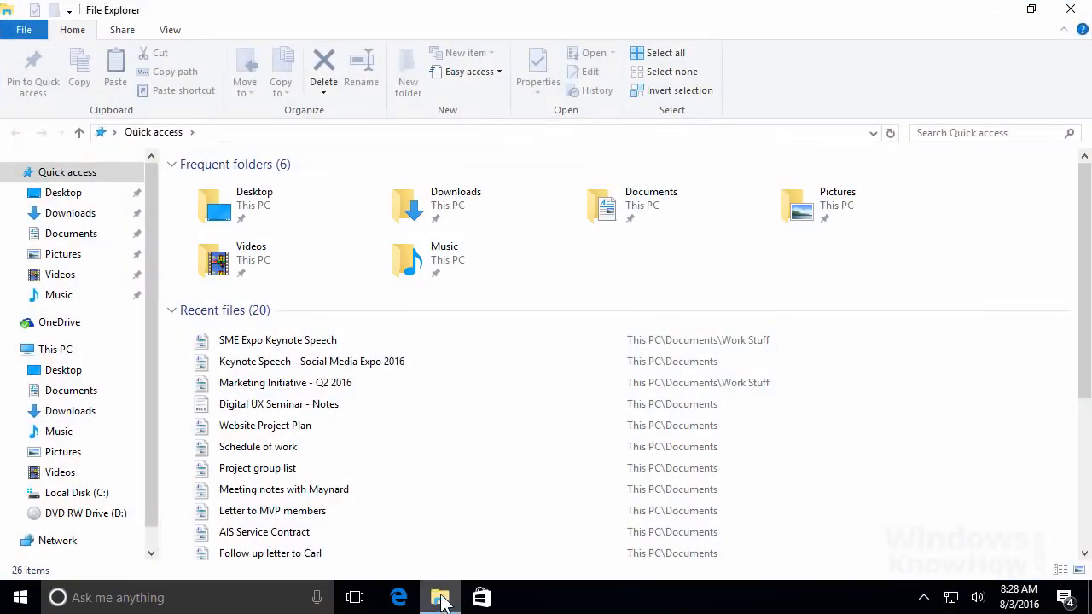
left_click(51, 215)
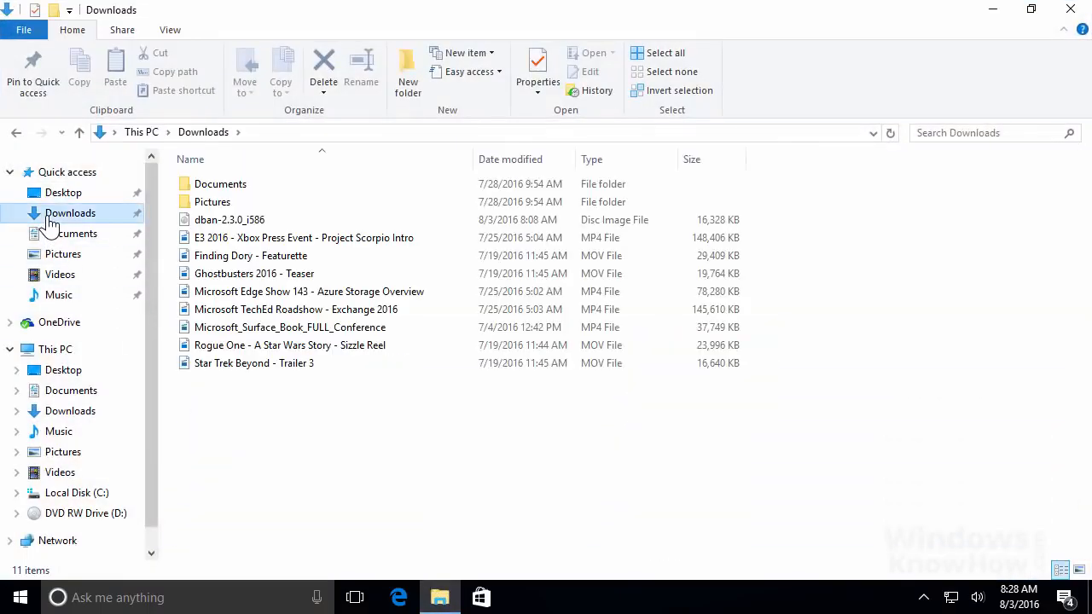
left_click(243, 222)
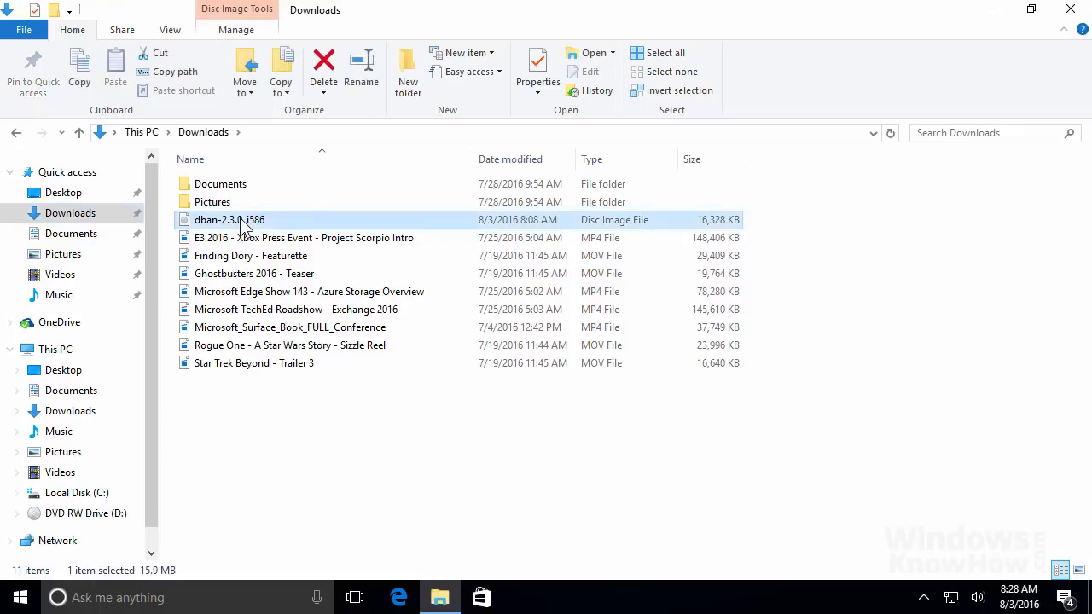
left_click(239, 34)
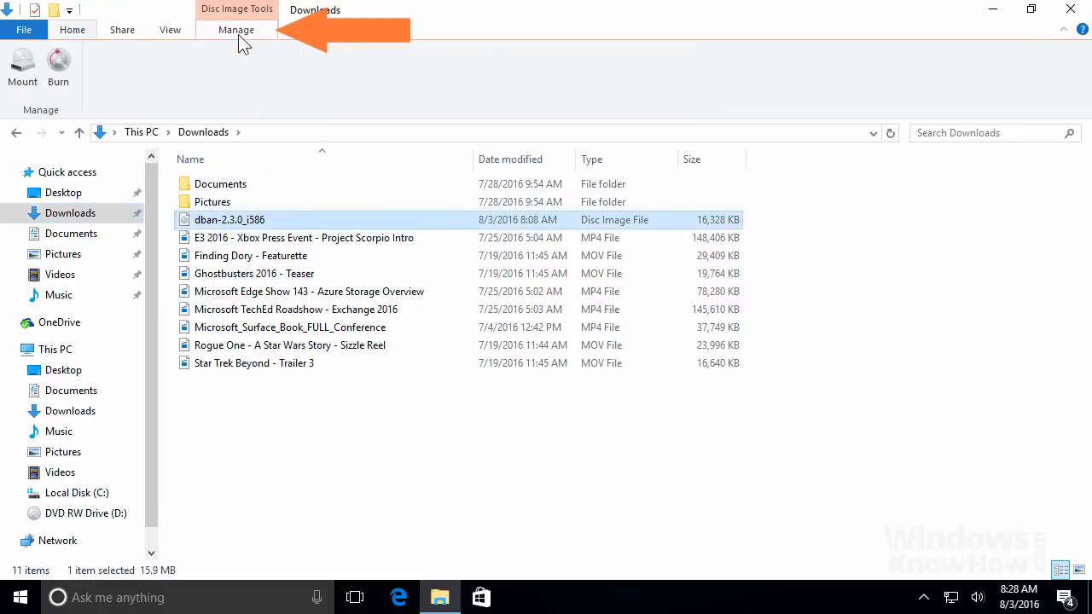
left_click(60, 73)
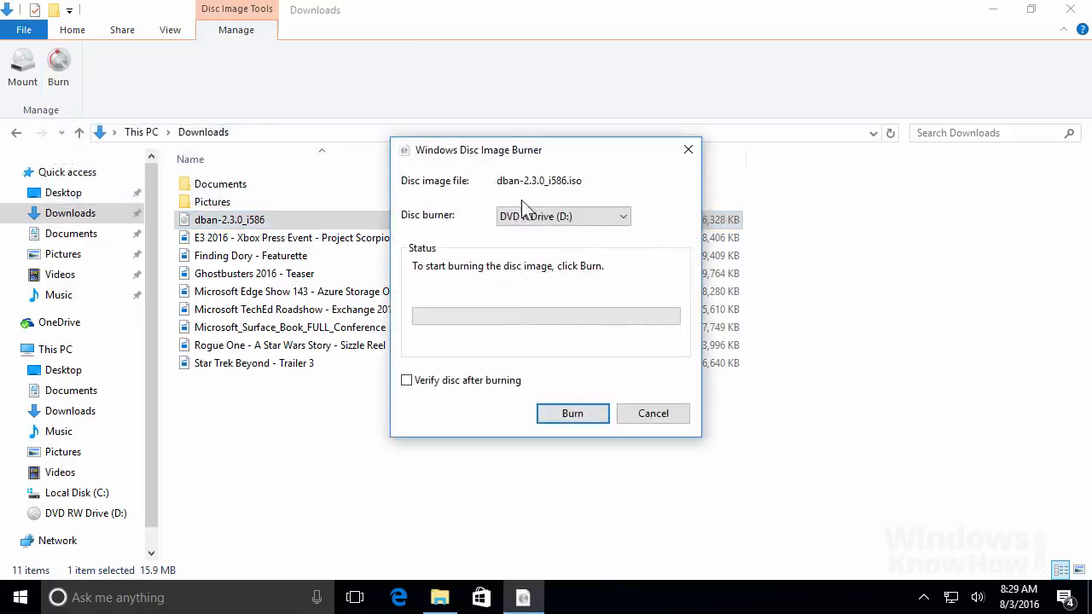
Step: Burn the disc image to DVD R Drive (D:) without verification and close the burner
left_click(596, 216)
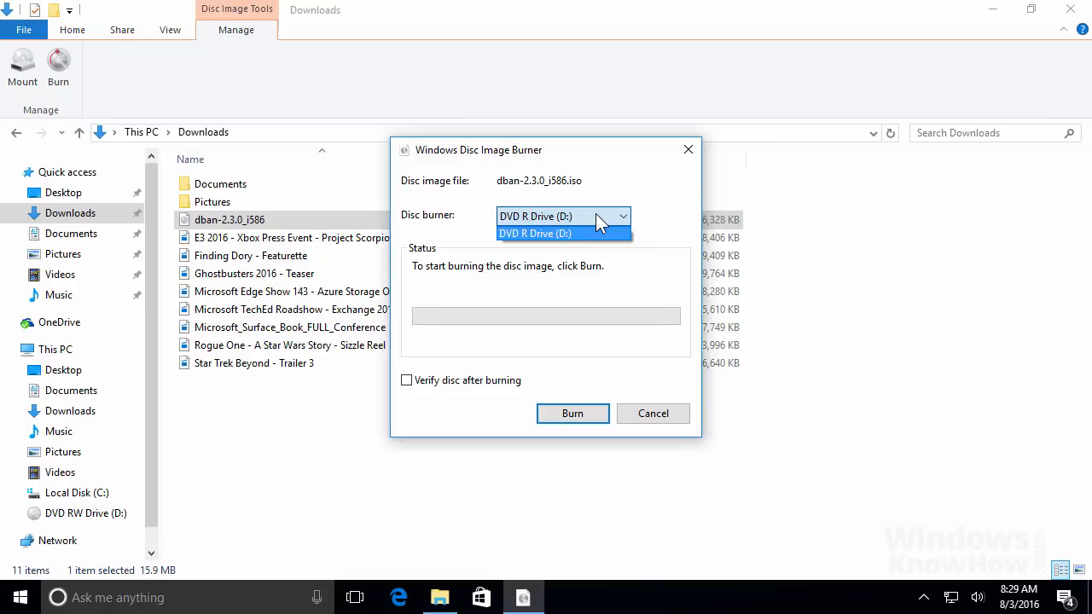
left_click(595, 216)
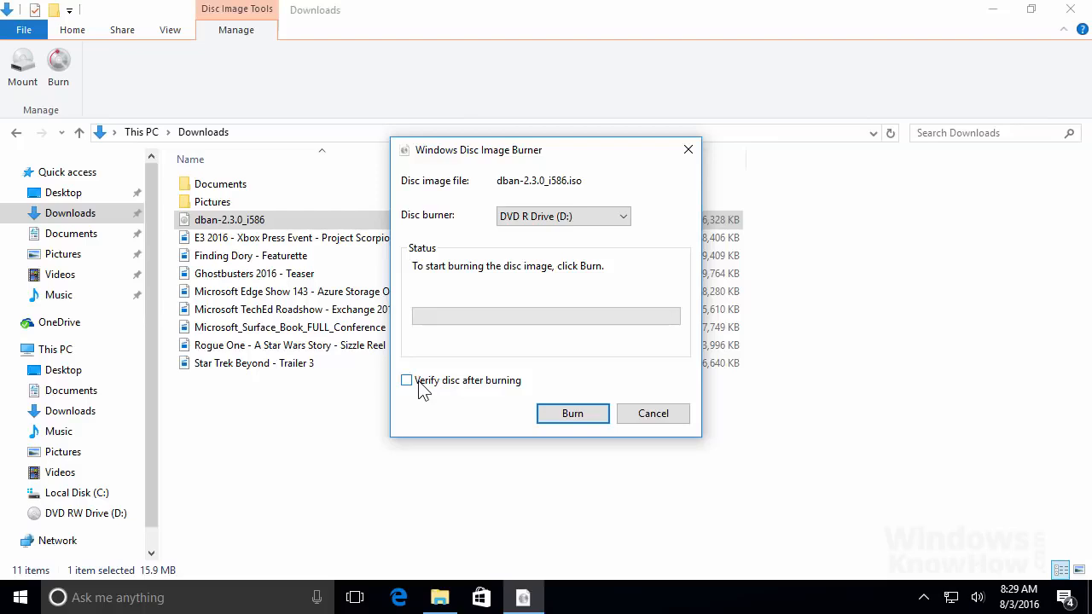
left_click(593, 417)
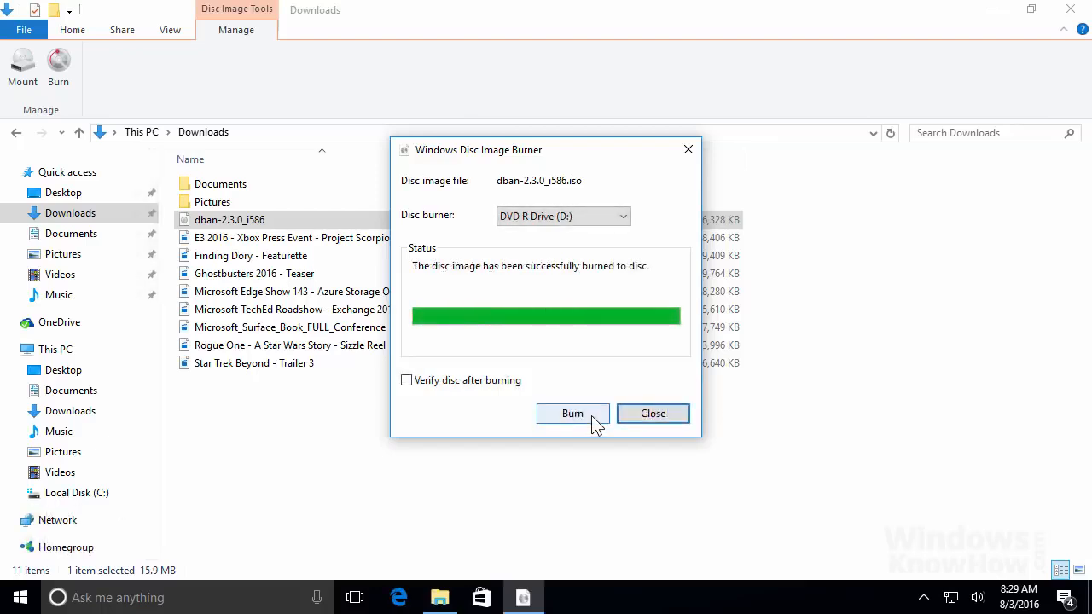
left_click(654, 414)
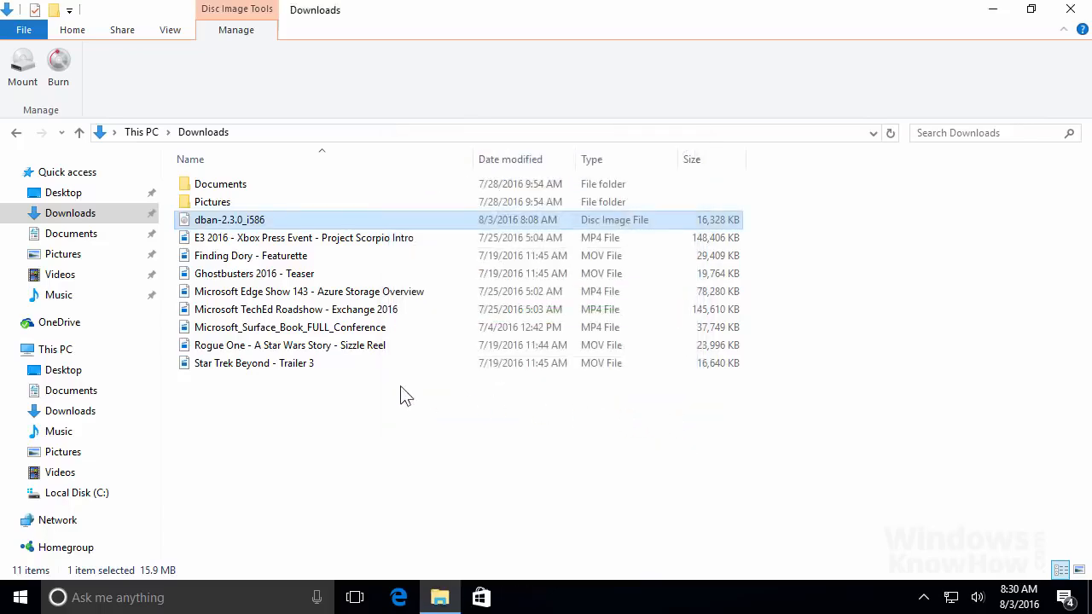
Step: Open the burned DBAN disc in drive D: from This PC to view its contents
left_click(74, 350)
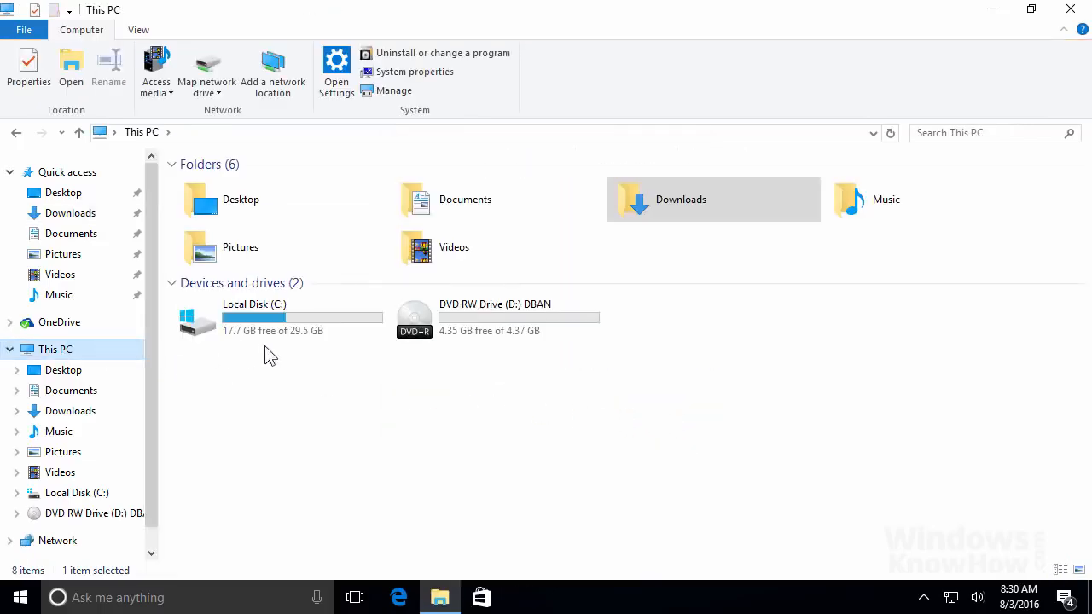
double_click(489, 333)
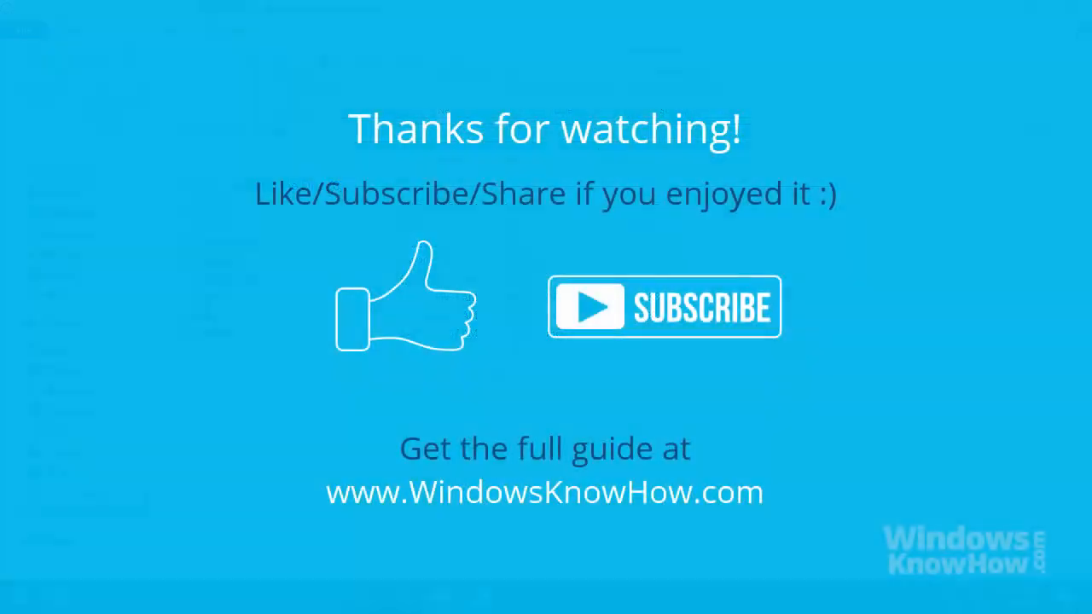